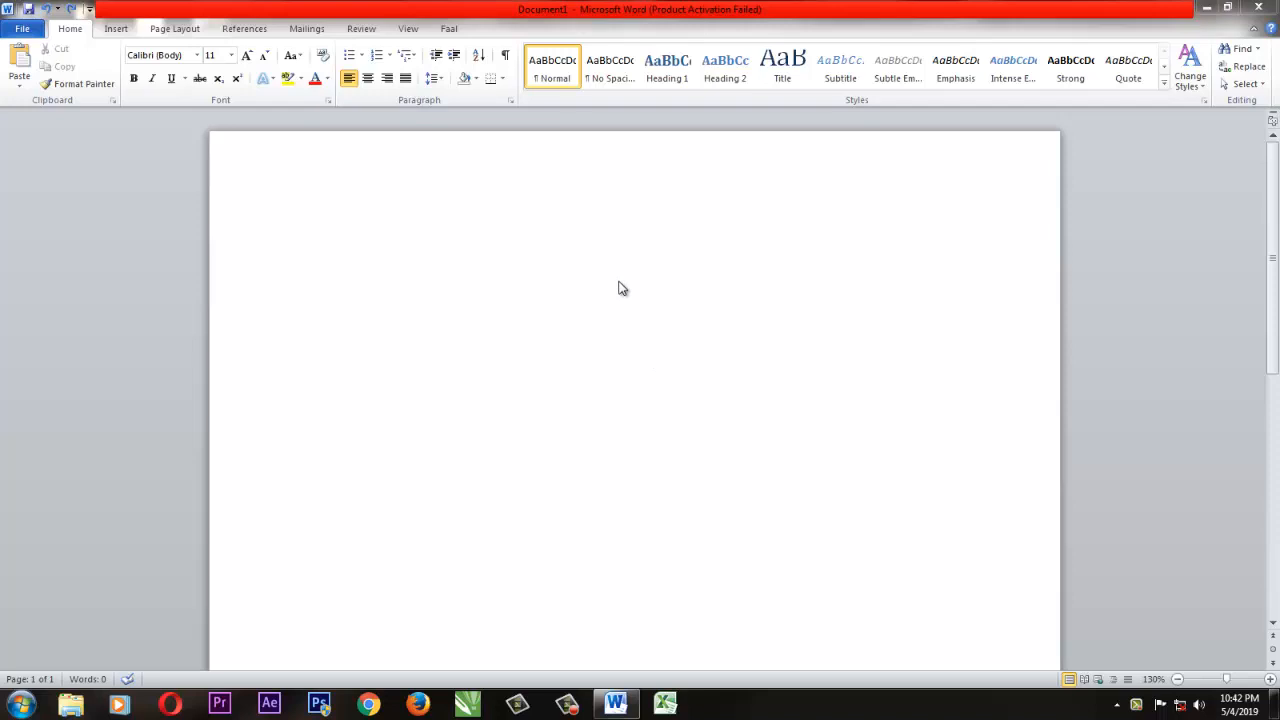
Set the citation and bibliography style to APA Fifth Edition.
left_click(241, 30)
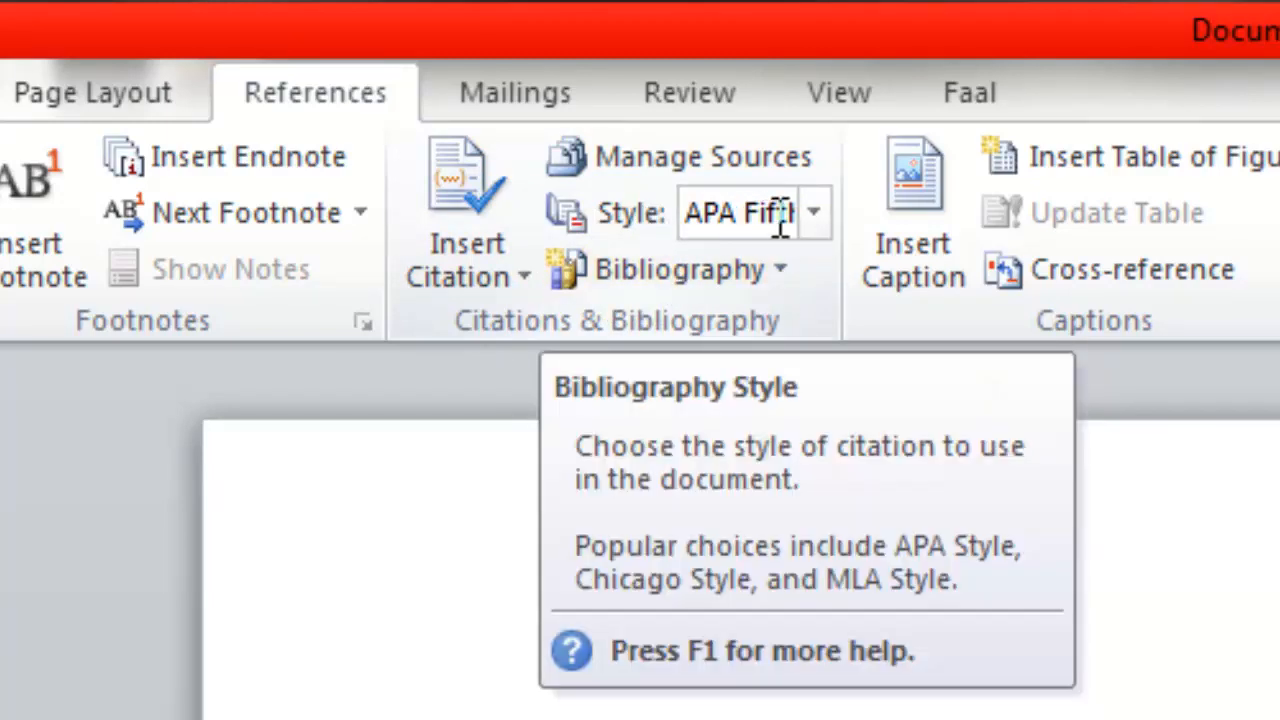
left_click(815, 215)
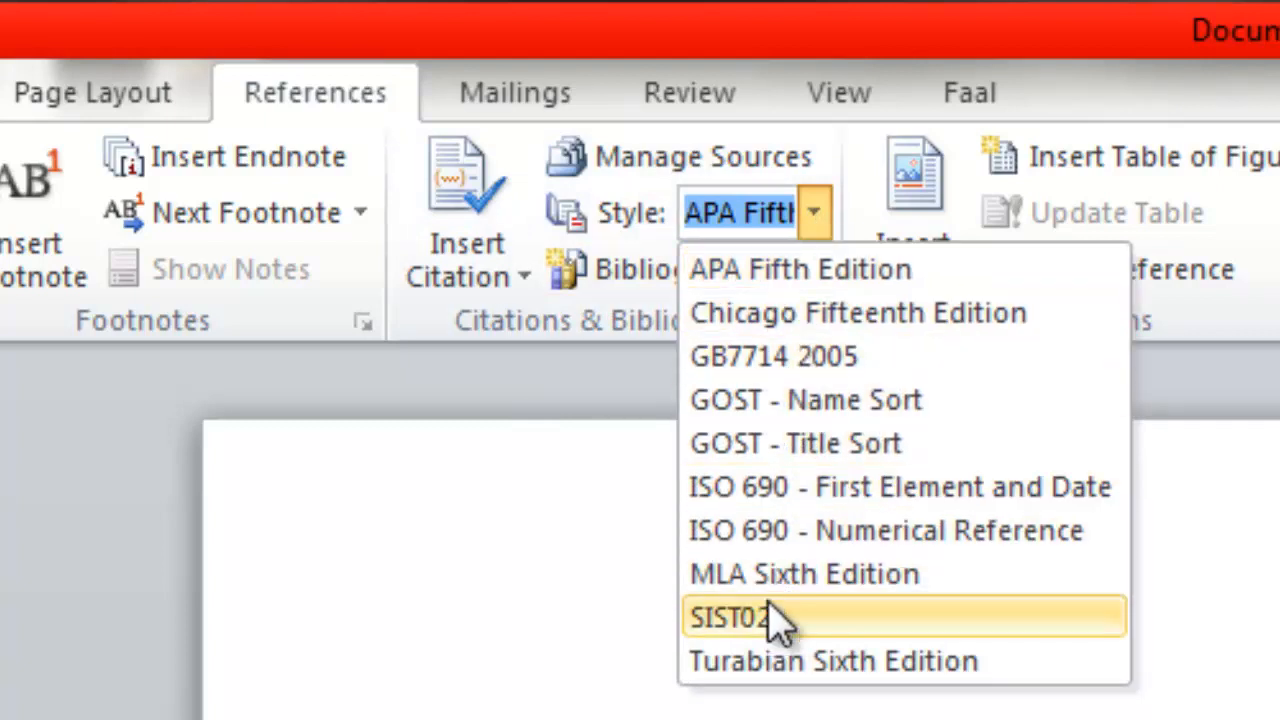
left_click(771, 269)
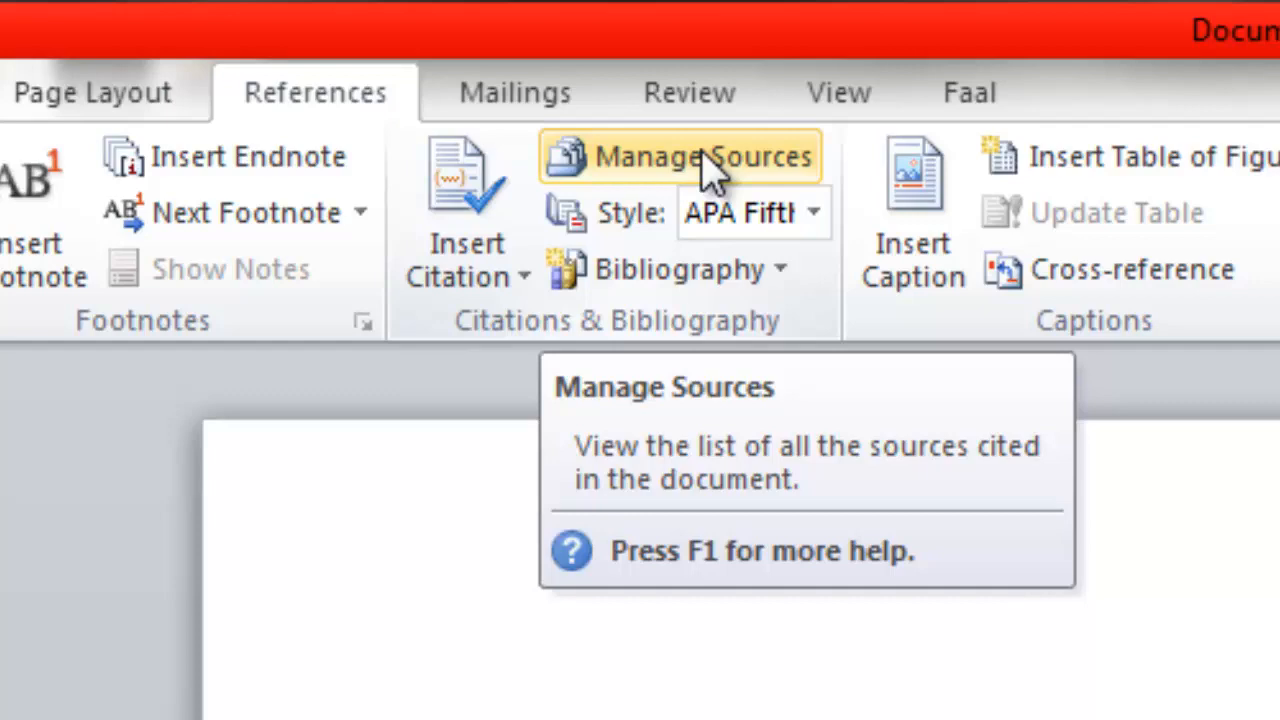
Open the source manager and delete the existing source from the current list and the master list.
left_click(702, 155)
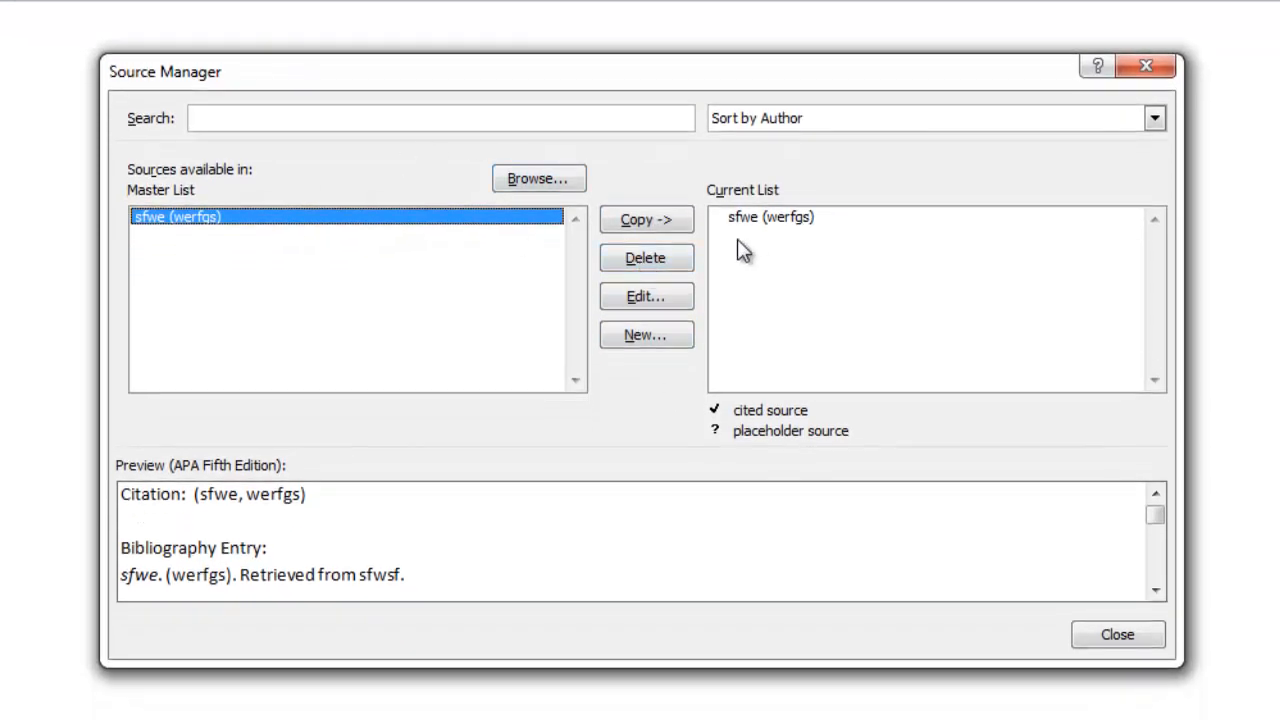
left_click(790, 218)
left_click(650, 261)
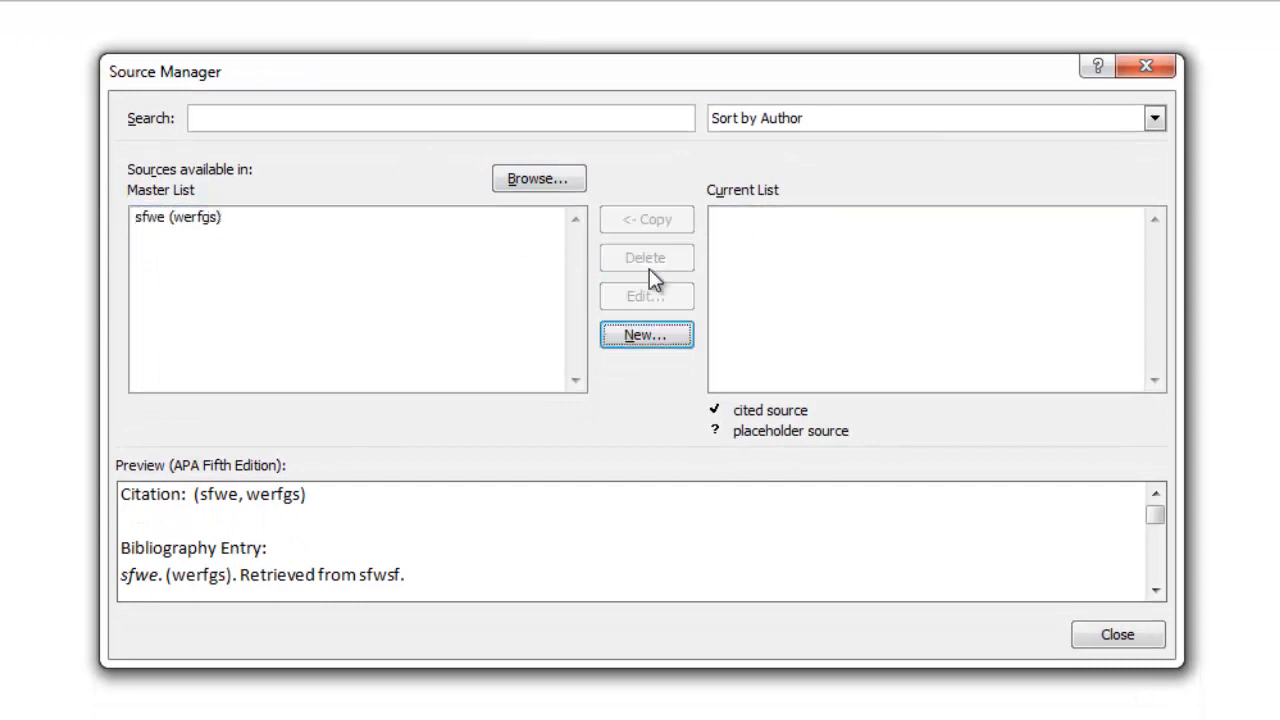
left_click(168, 218)
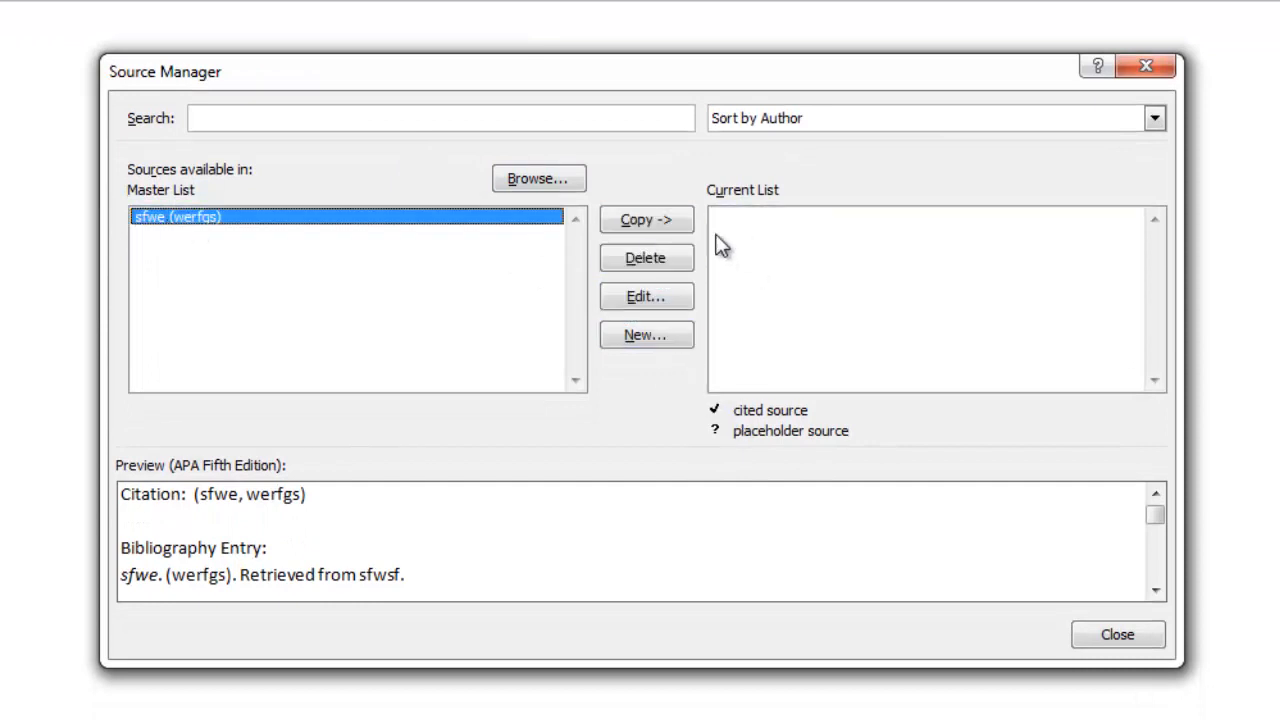
left_click(648, 258)
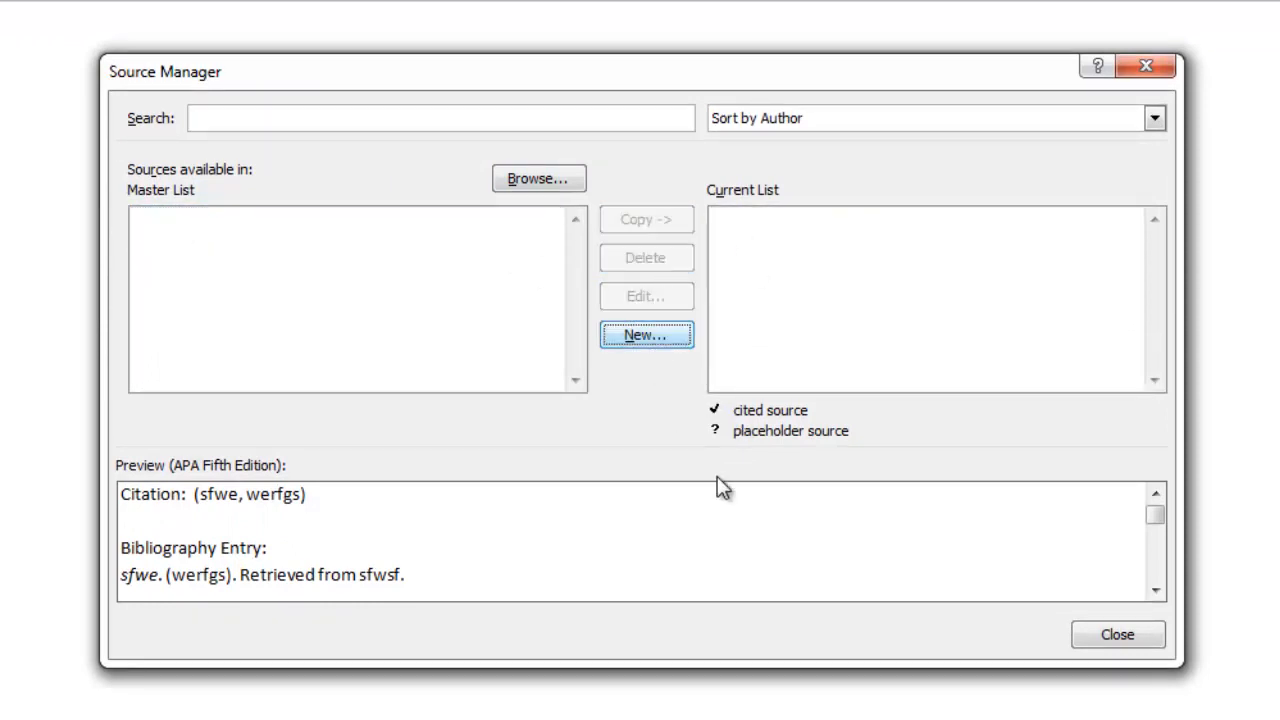
Start a new source and browse the available source types, keeping Web site as the type.
left_click(669, 334)
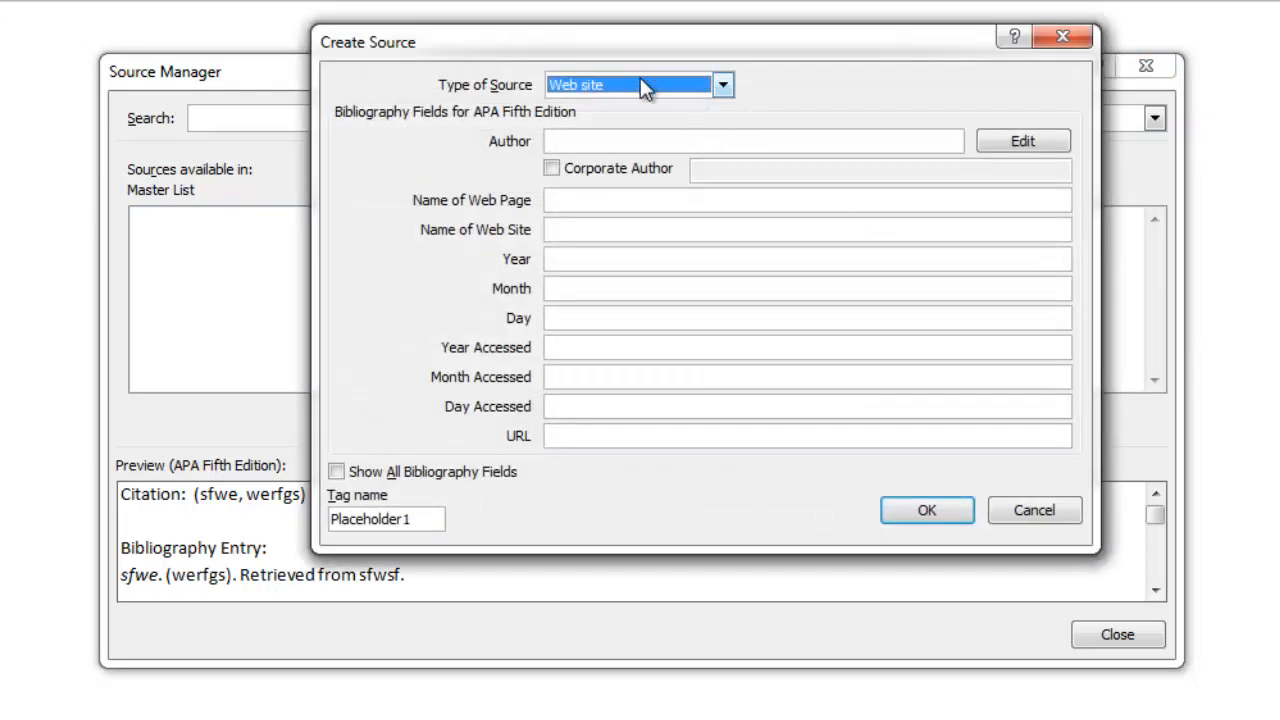
left_click(641, 84)
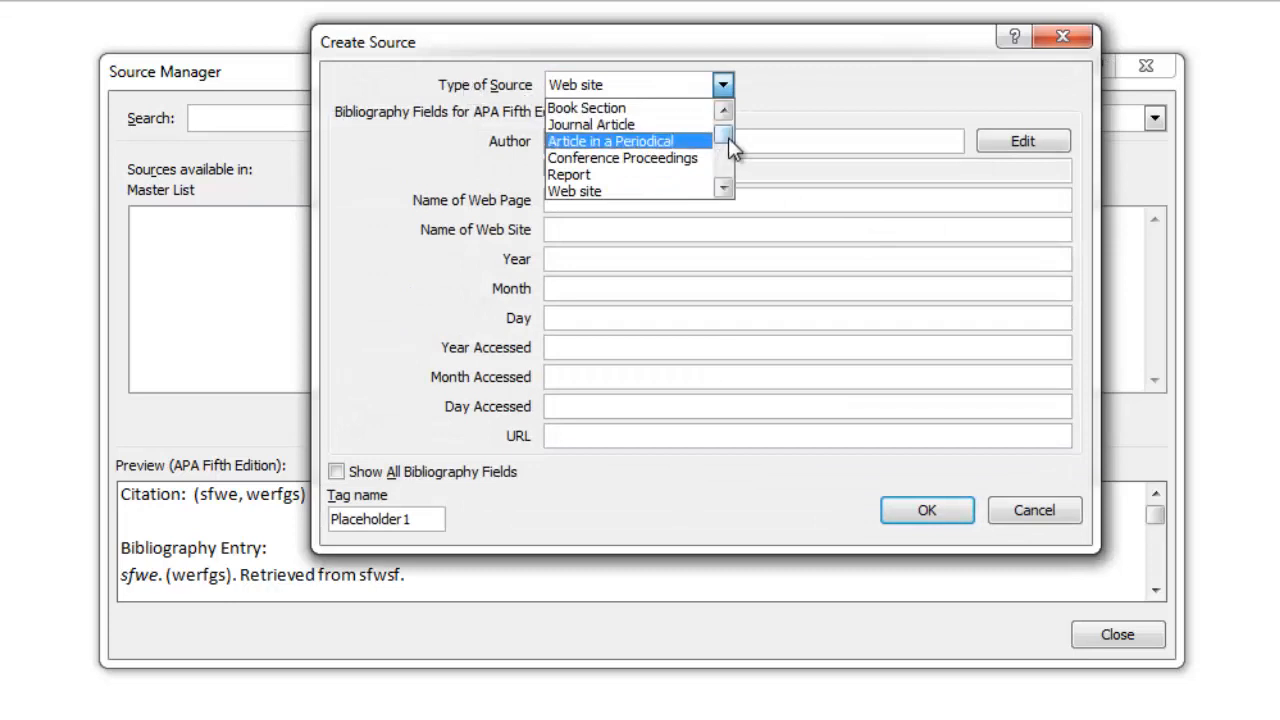
scroll(726, 138, "up", 1)
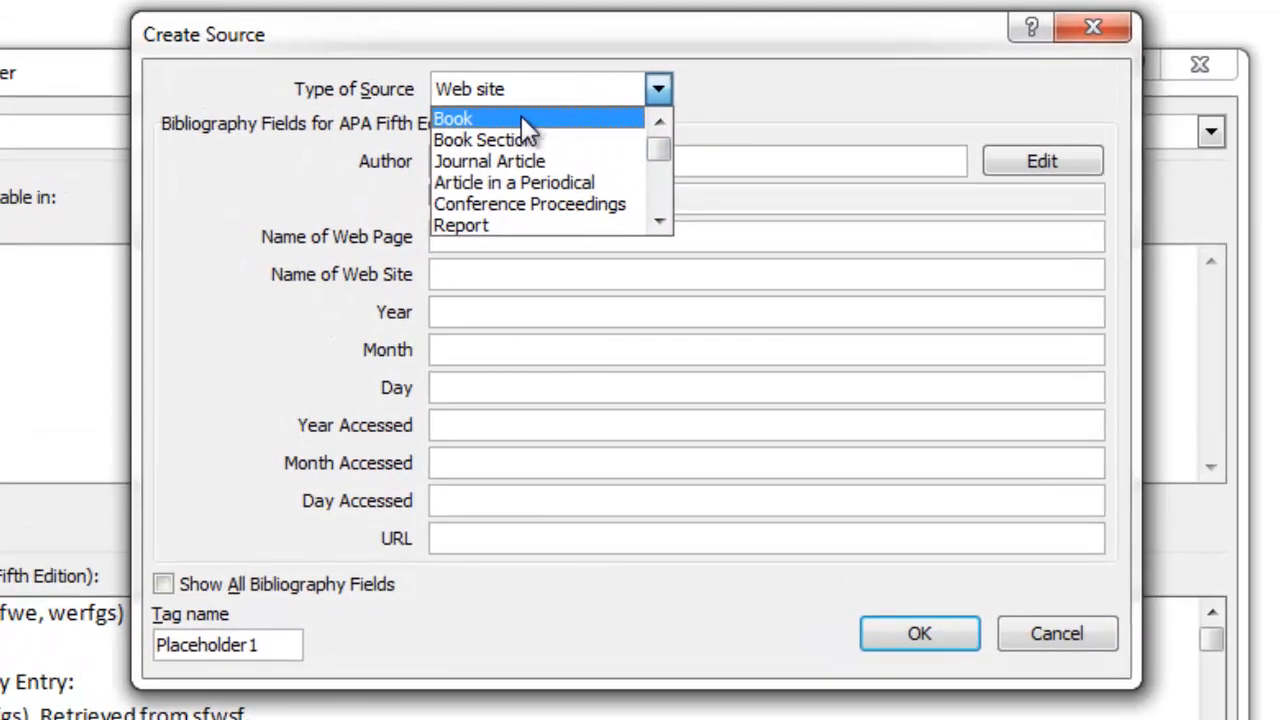
scroll(502, 186, "down", 1)
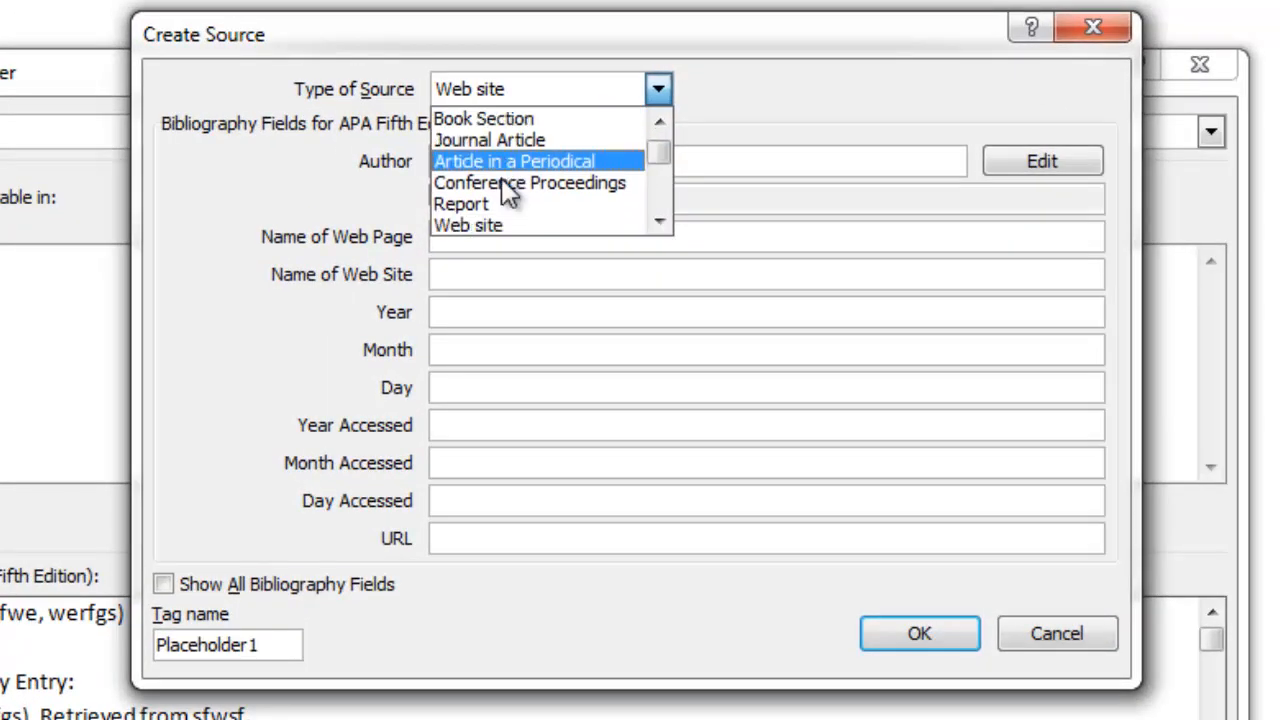
scroll(500, 192, "down", 1)
scroll(505, 205, "down", 2)
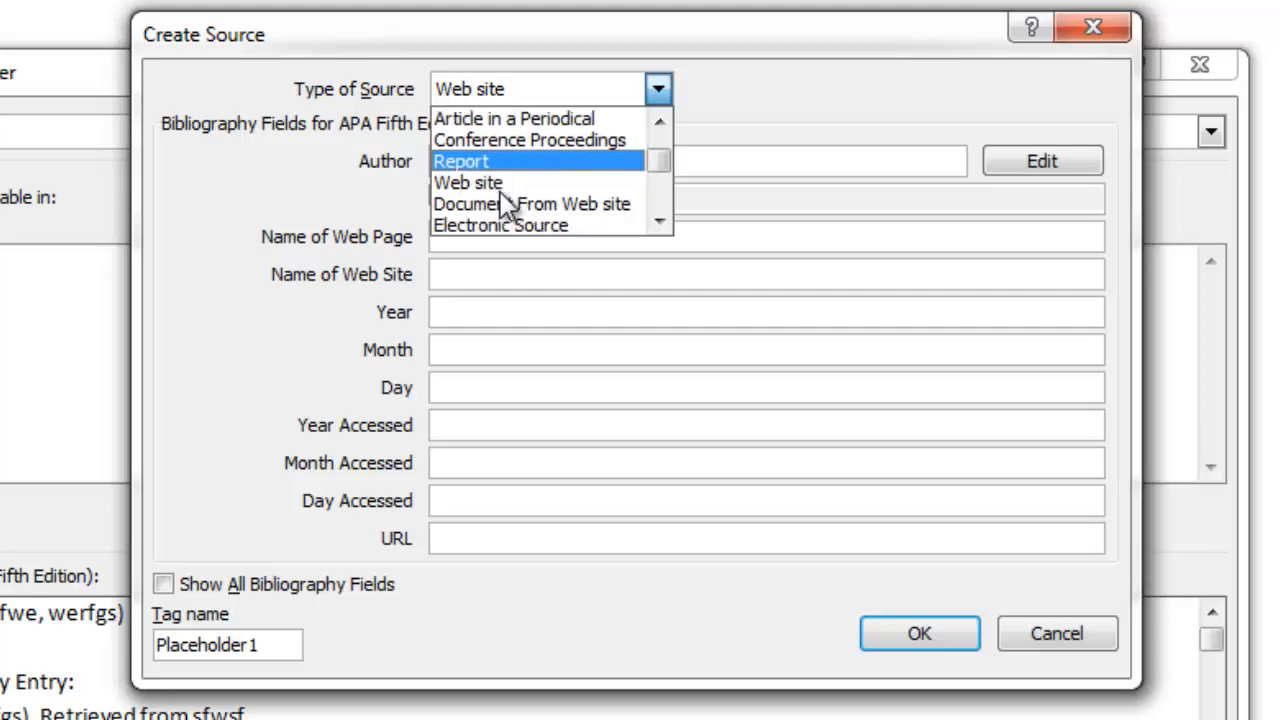
scroll(507, 205, "down", 2)
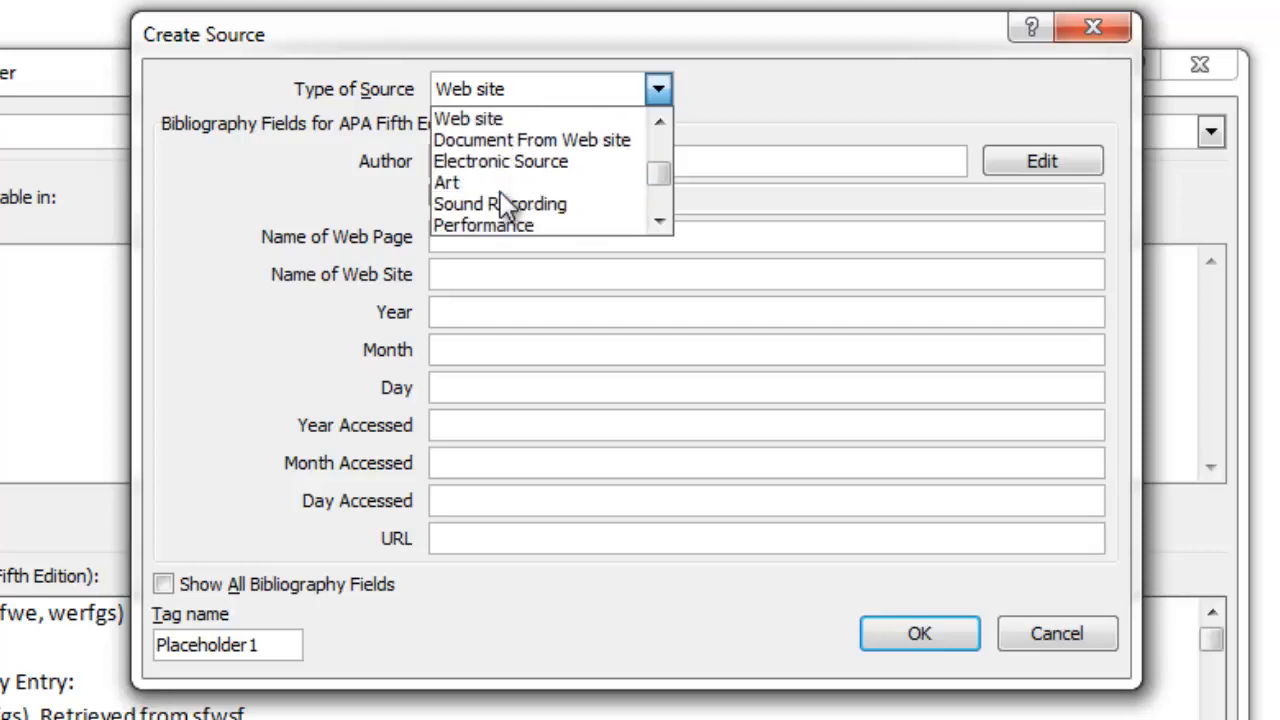
scroll(507, 205, "down", 1)
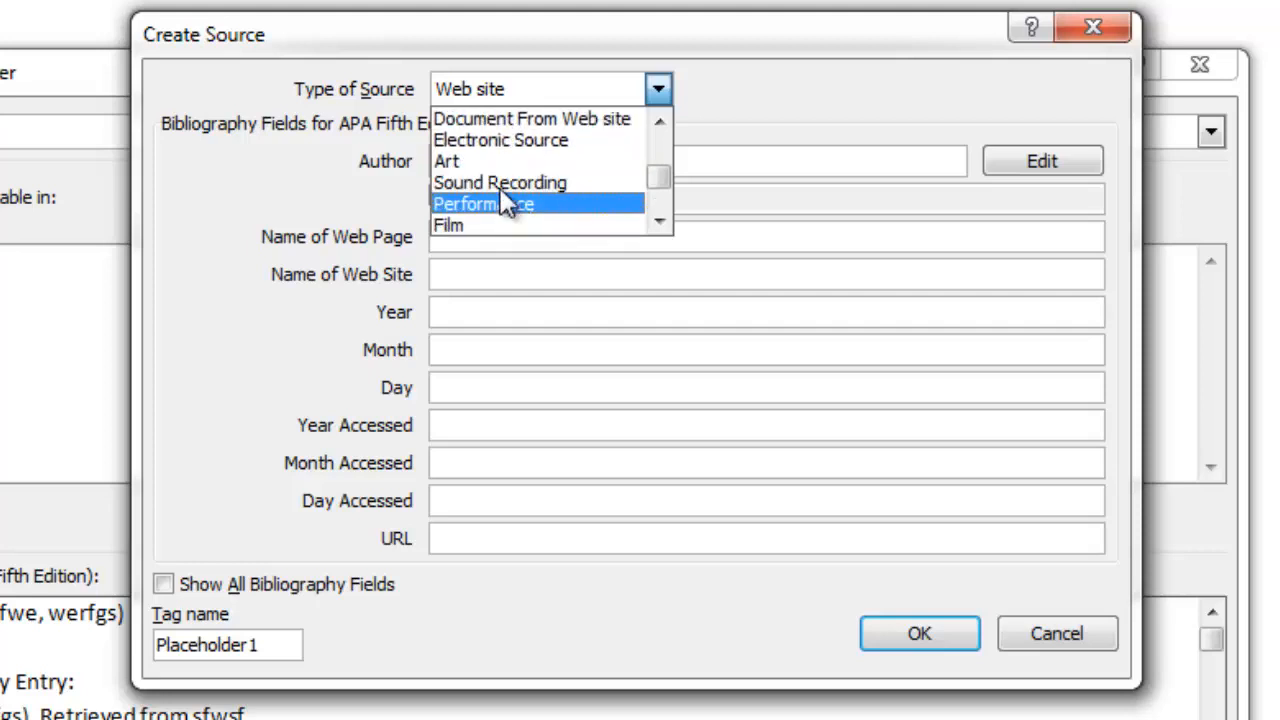
scroll(498, 198, "down", 2)
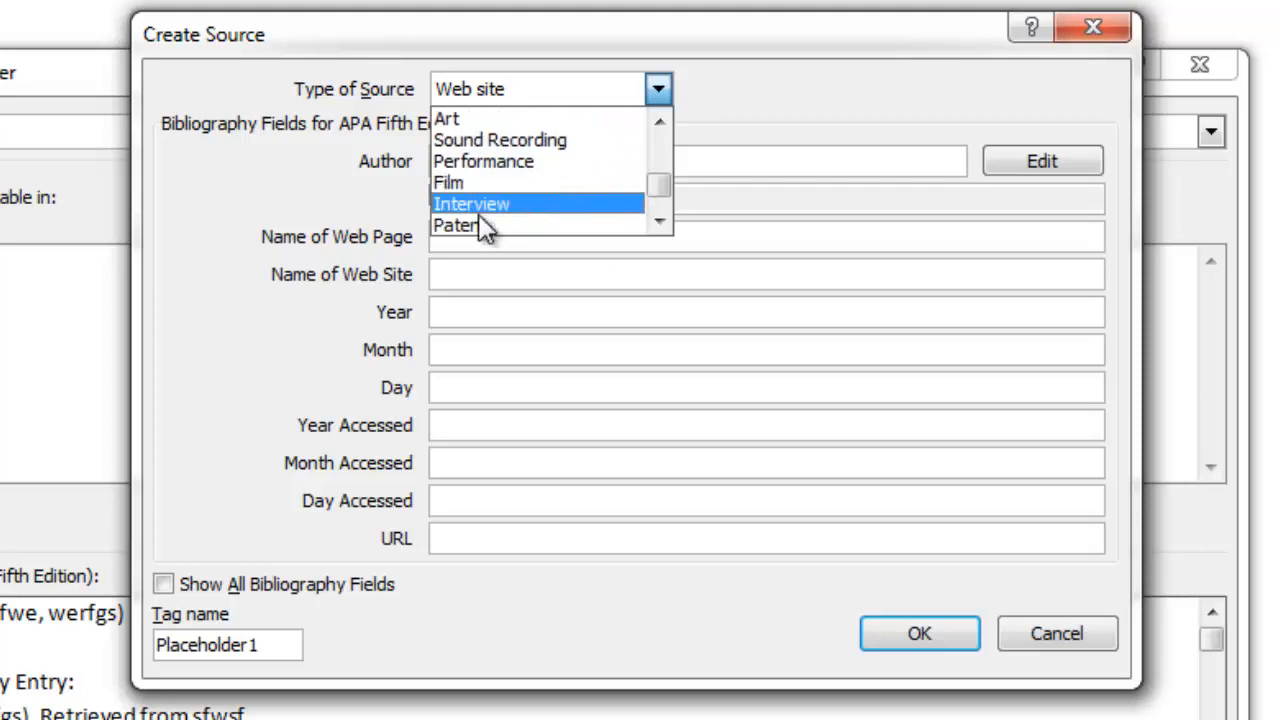
scroll(488, 220, "down", 2)
scroll(483, 215, "up", 2)
scroll(510, 200, "down", 2)
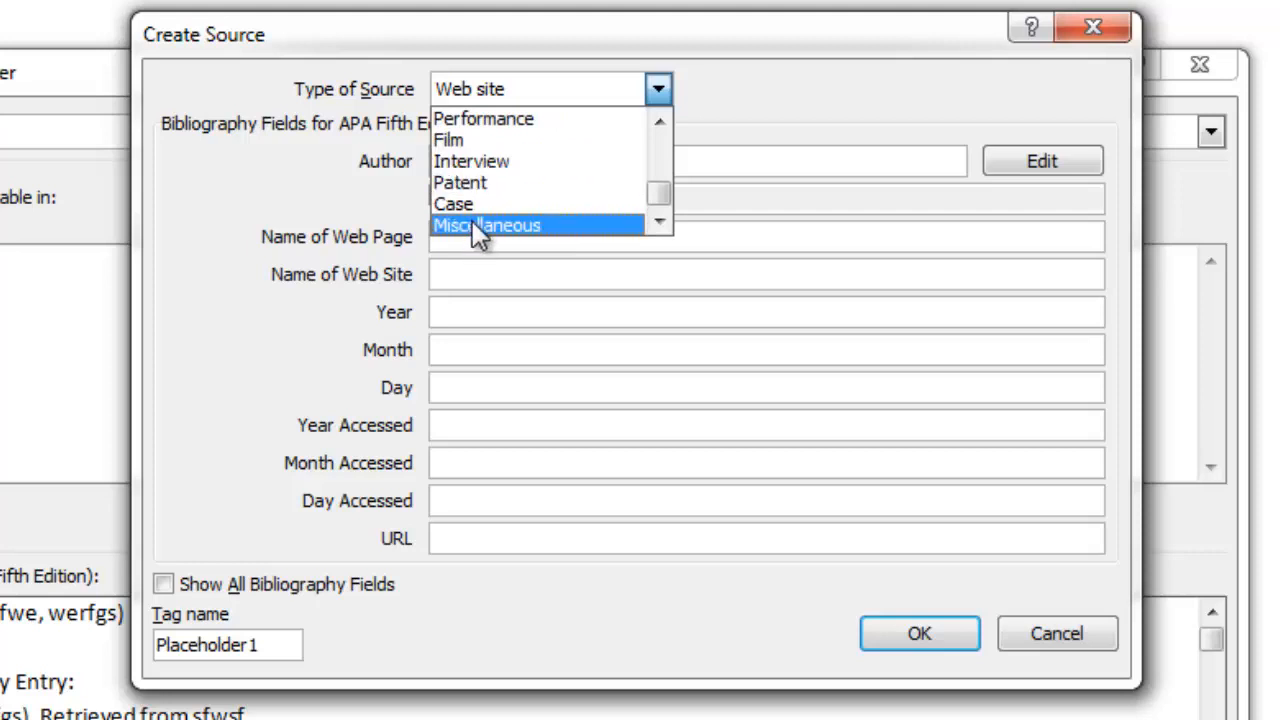
left_click(862, 113)
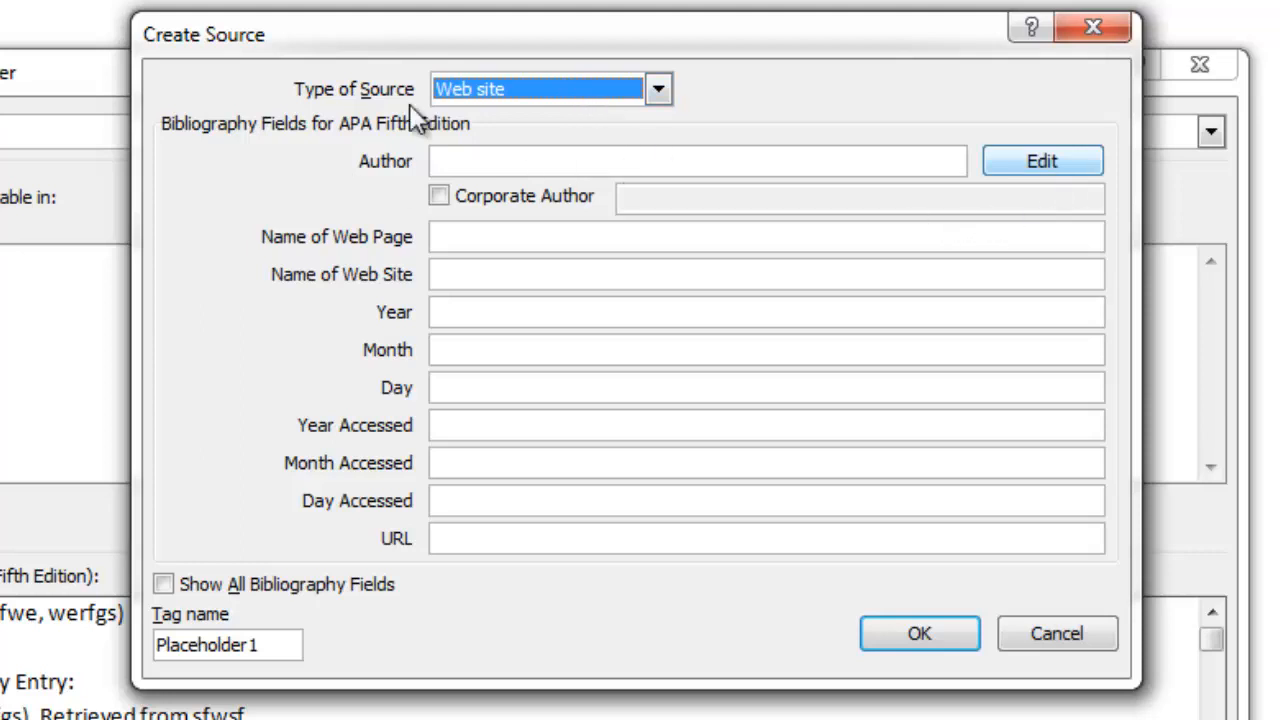
Add the author's last and first name through the author name editor.
left_click(1002, 163)
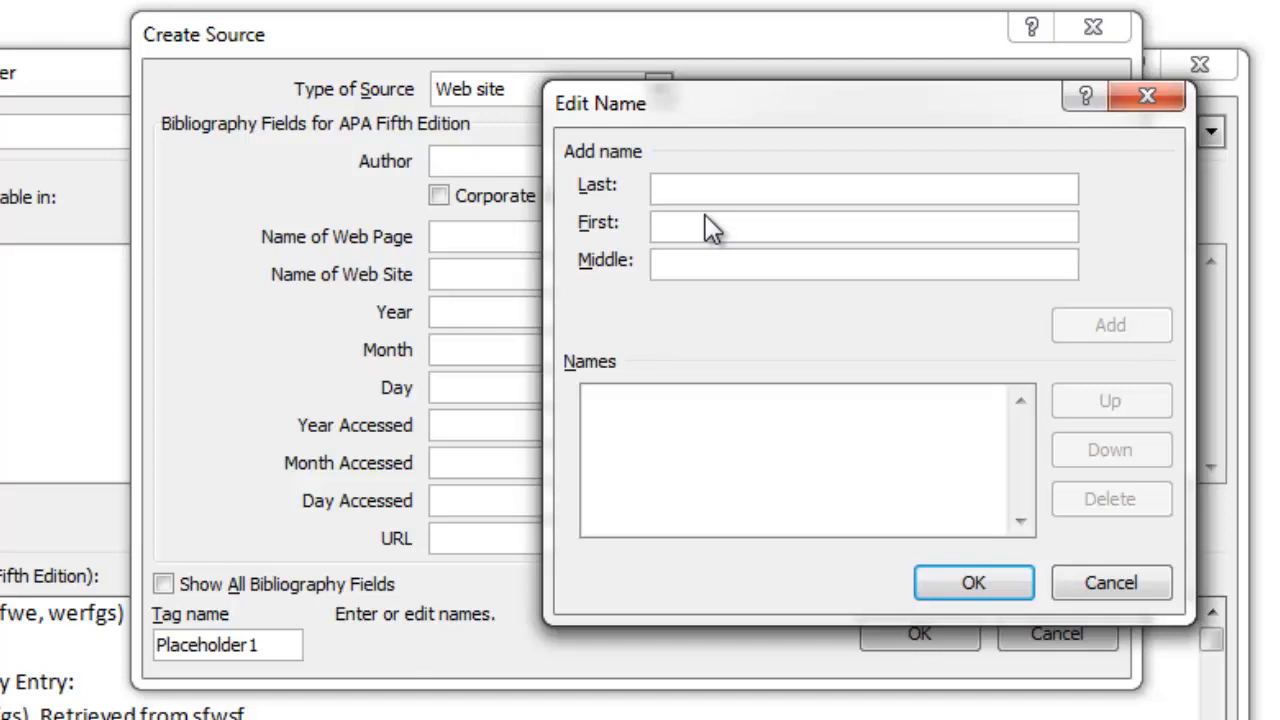
type("Faal")
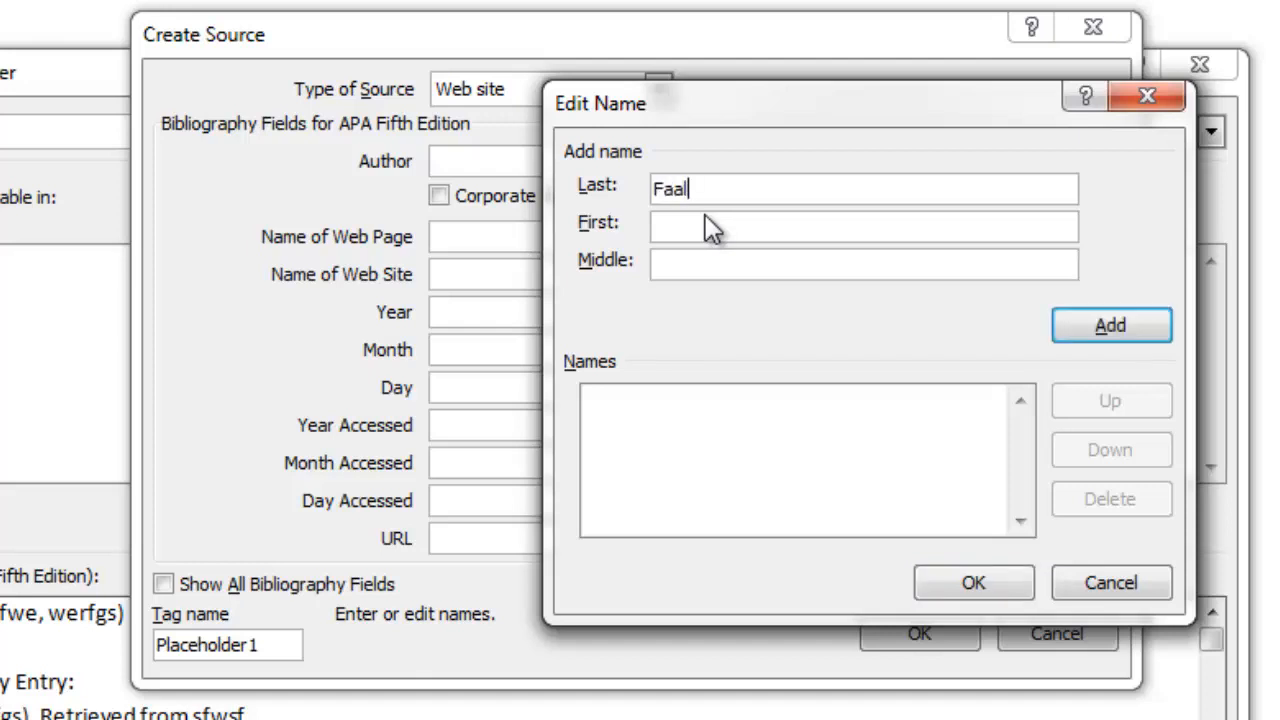
key("Tab")
type("O")
left_click(1108, 328)
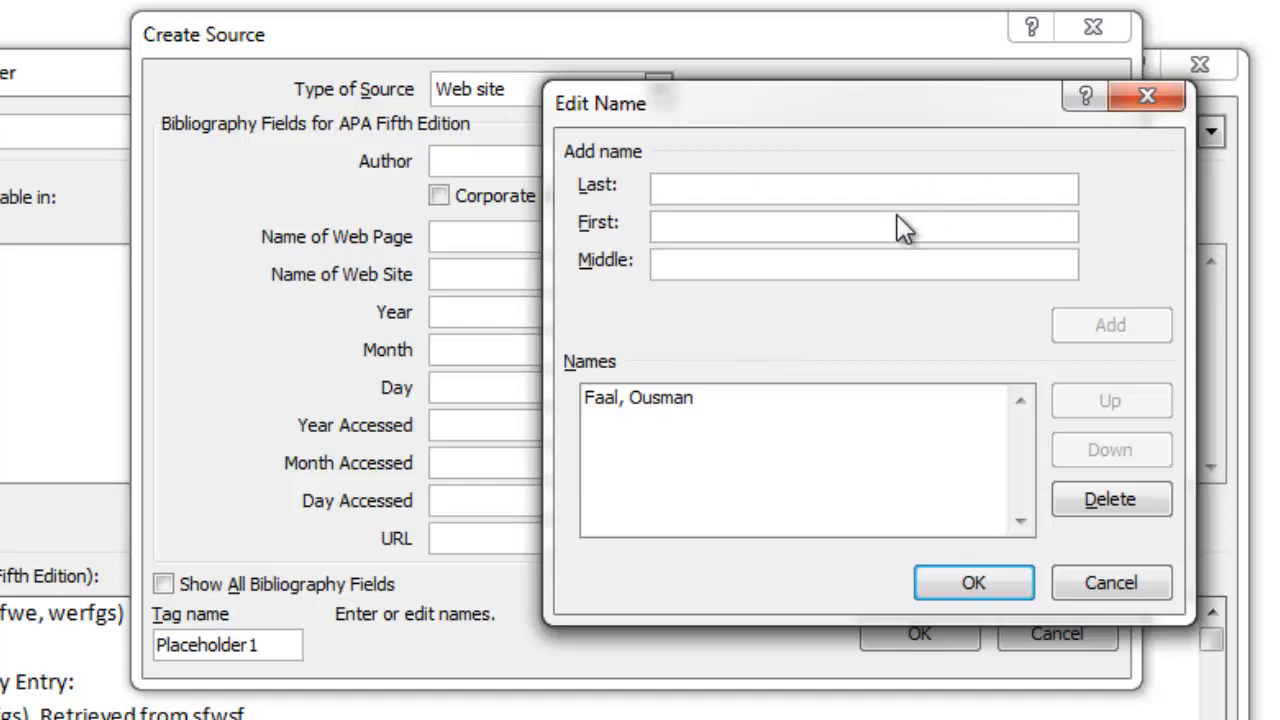
left_click(967, 583)
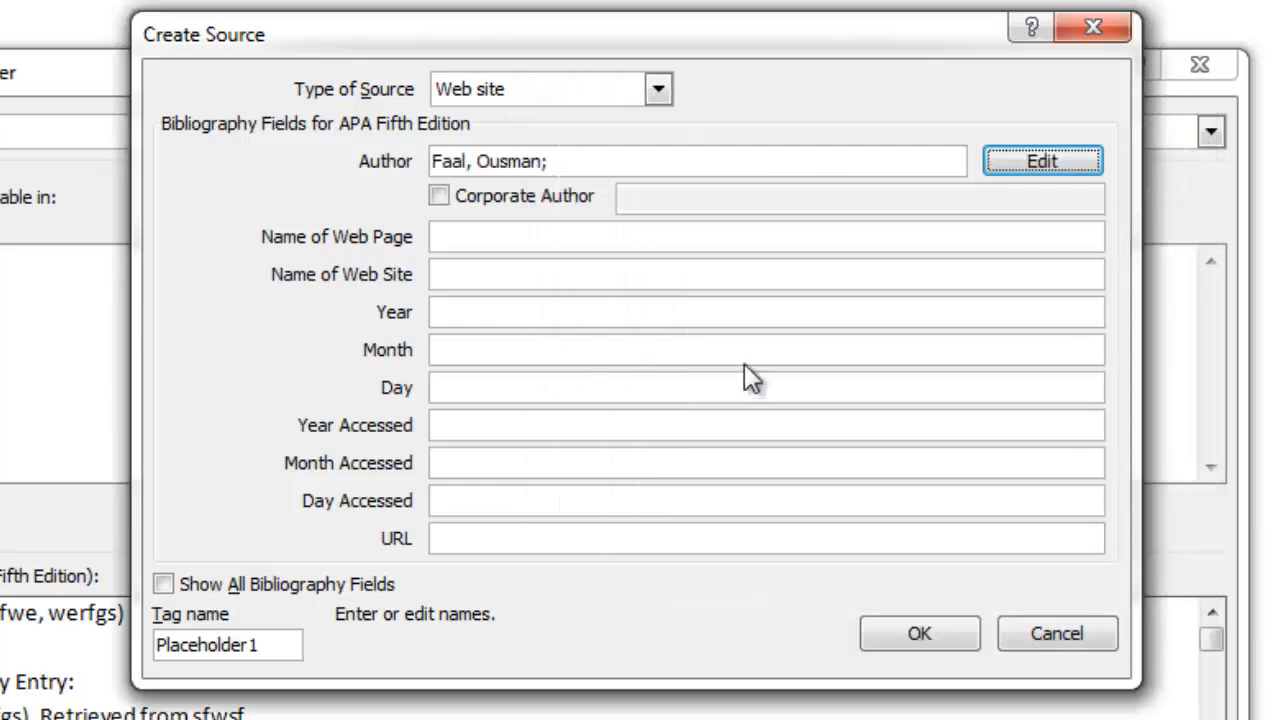
Enter Effective Presentation as the name of the web page.
left_click_drag(583, 160, 345, 144)
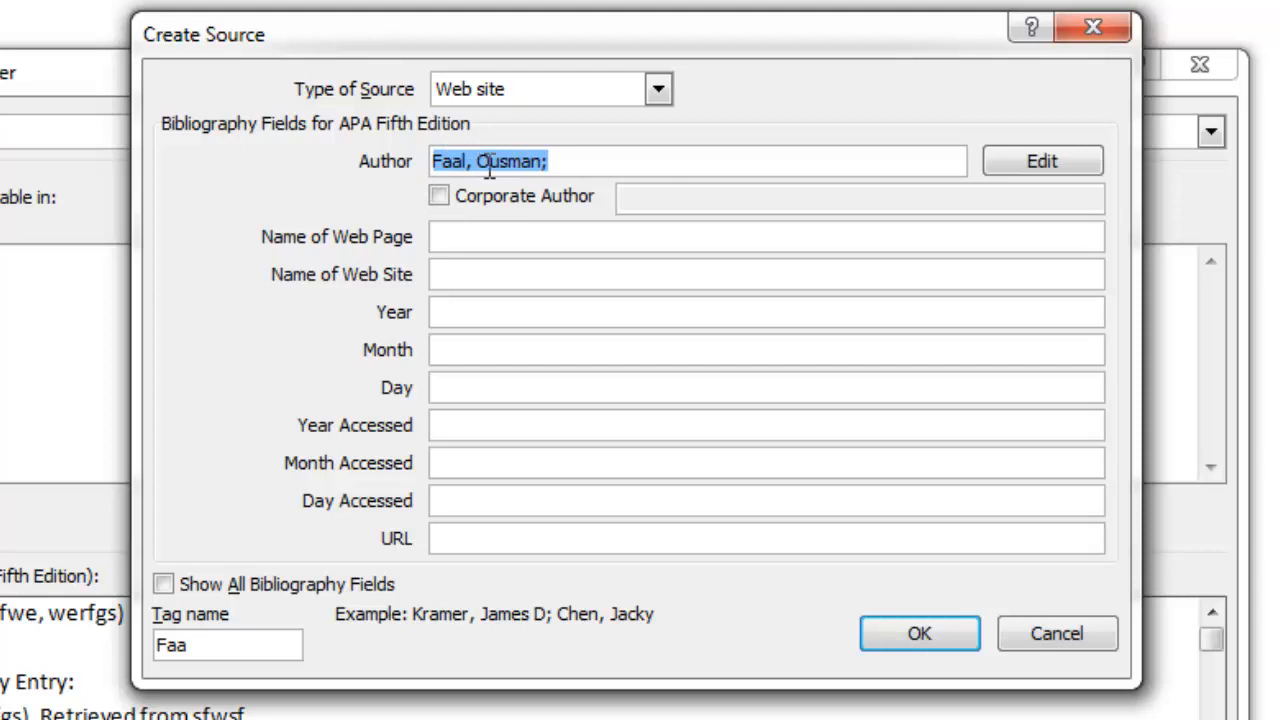
left_click(555, 165)
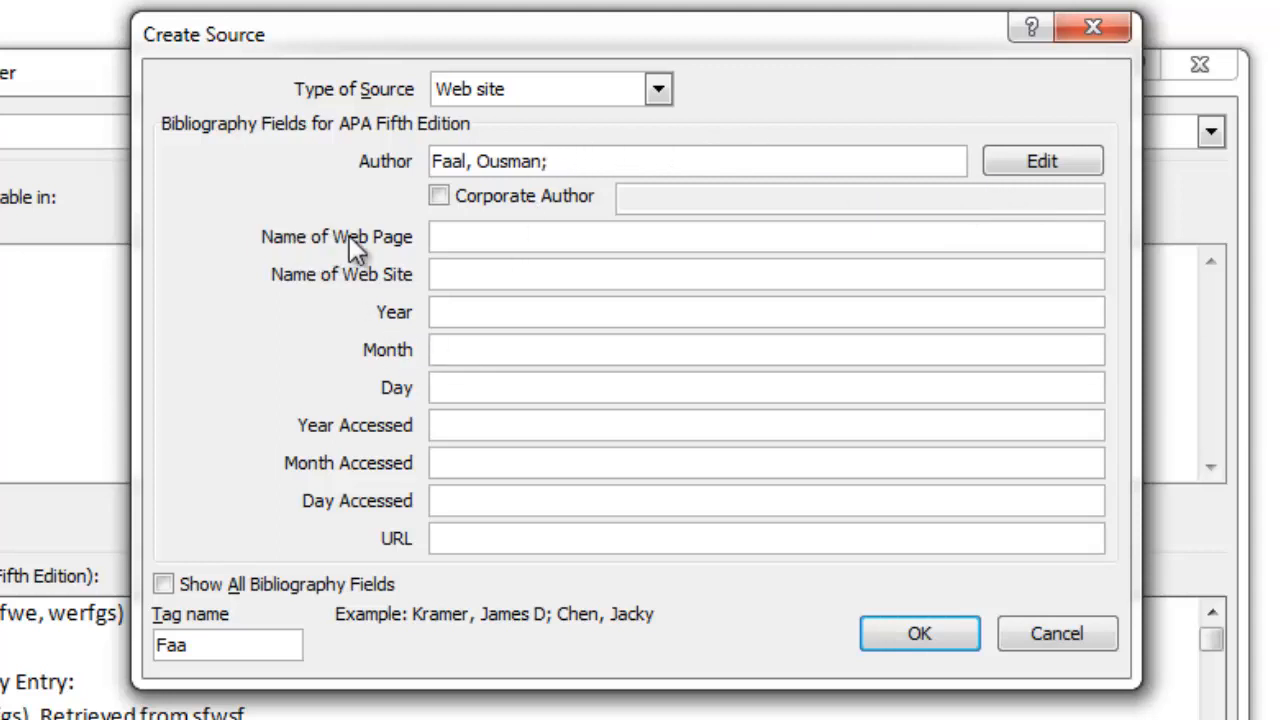
left_click(472, 243)
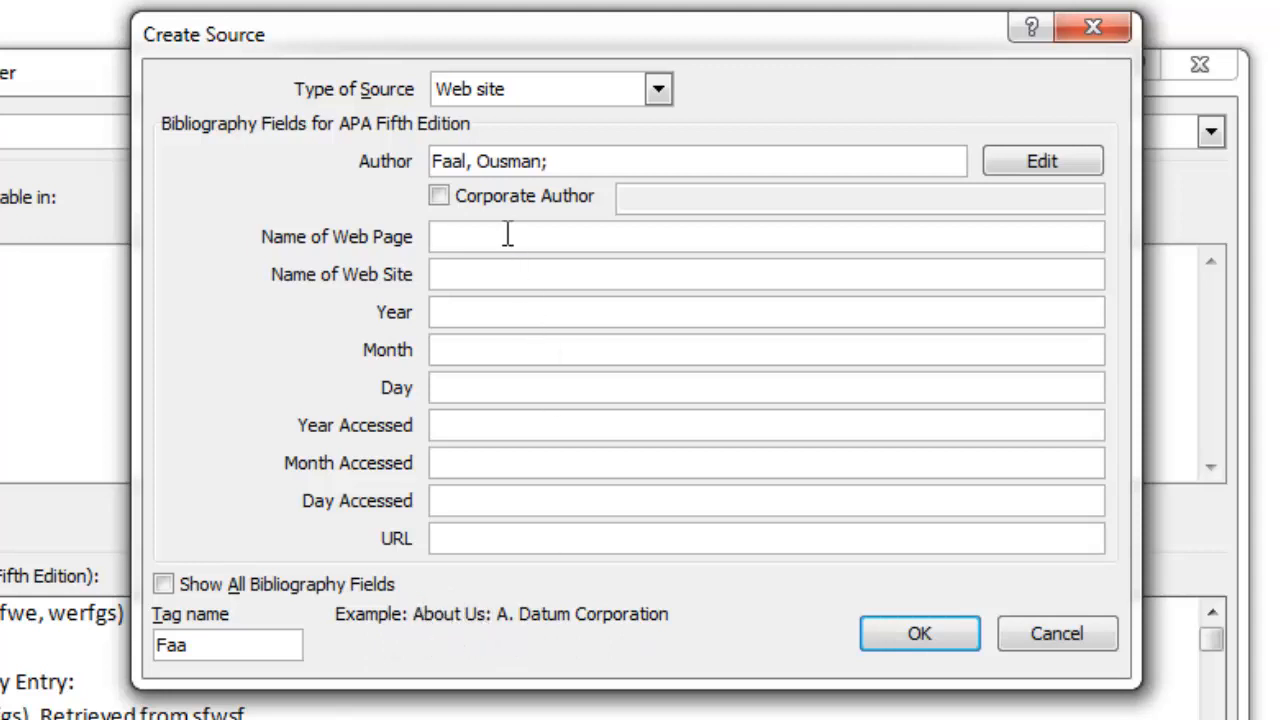
type("Effective Presen")
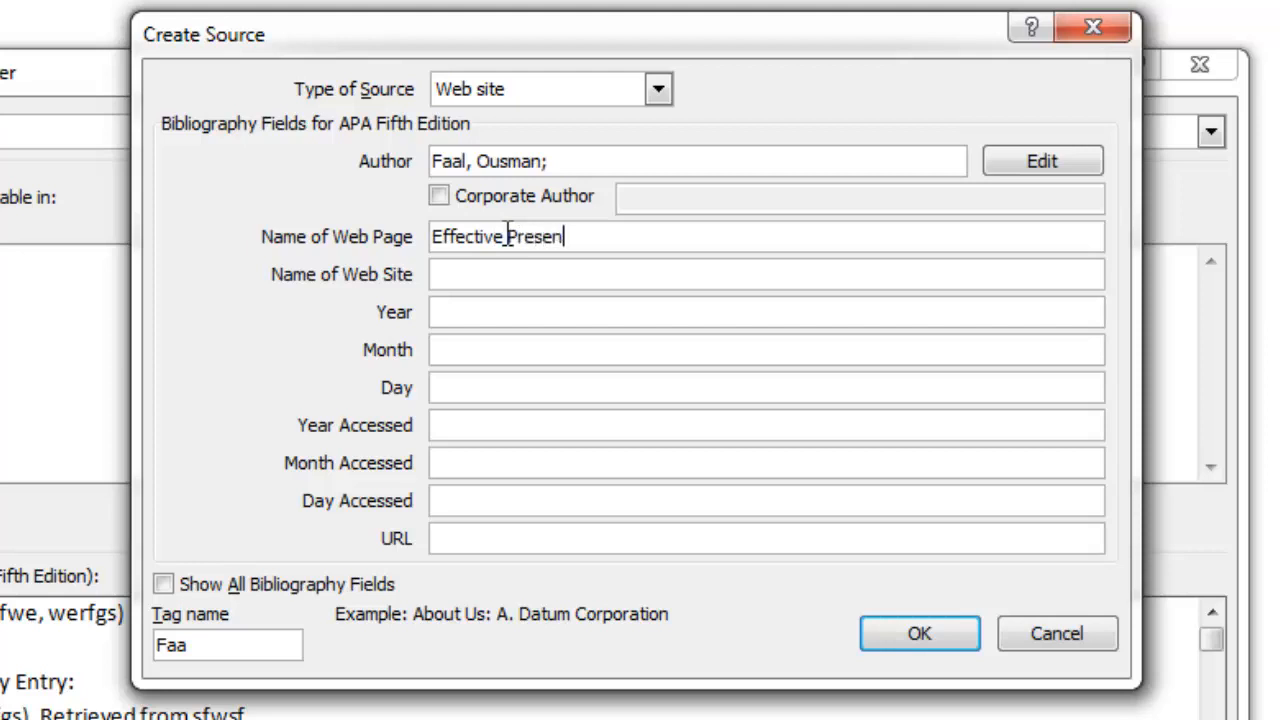
type("tarts")
key("BackSpace")
key("BackSpace")
key("BackSpace")
type("tion")
Enter Faal ICT Academy as the name of the web site.
left_click(464, 270)
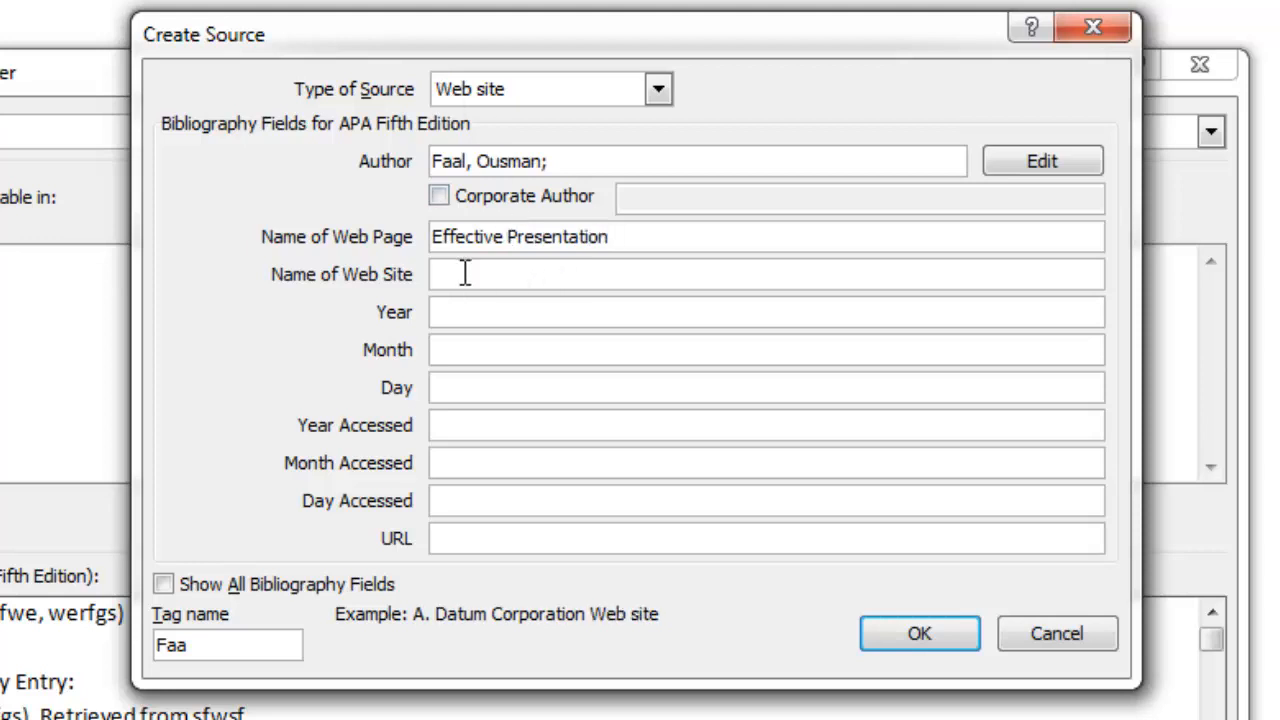
type("Faal ICT Academ")
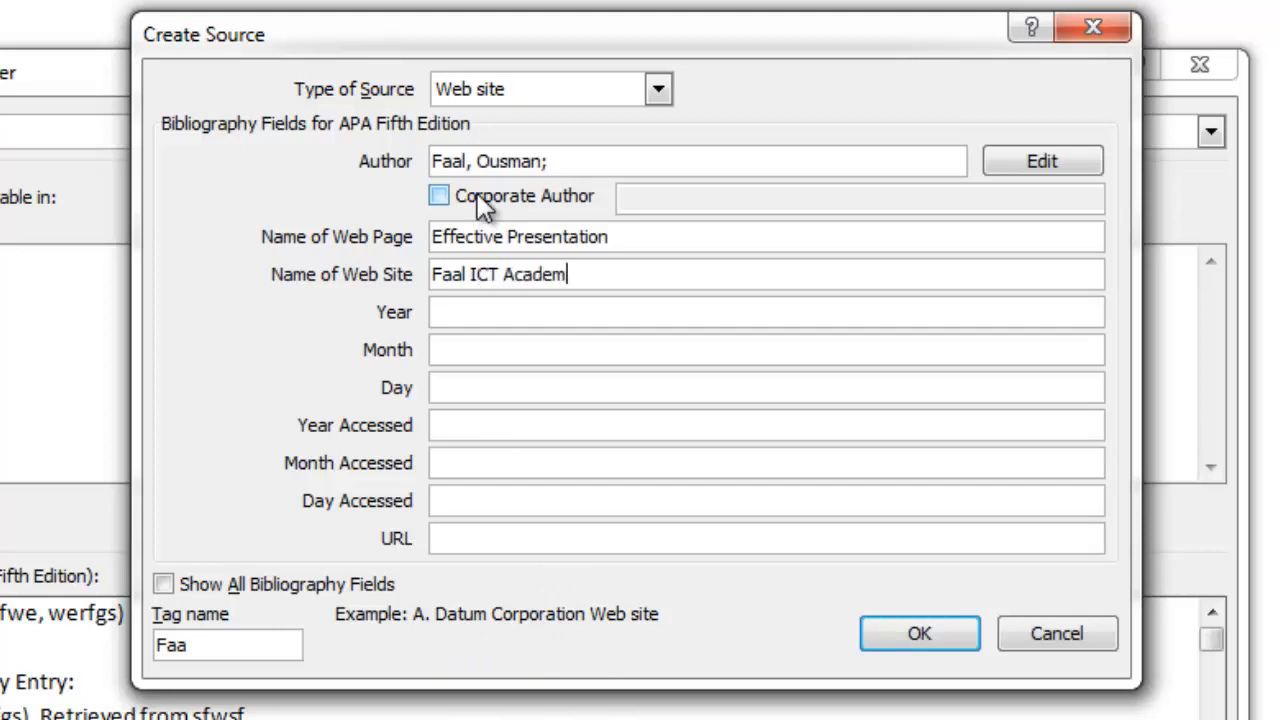
type("y")
Enter the publication date as year 2017, month April, day 23.
left_click(486, 318)
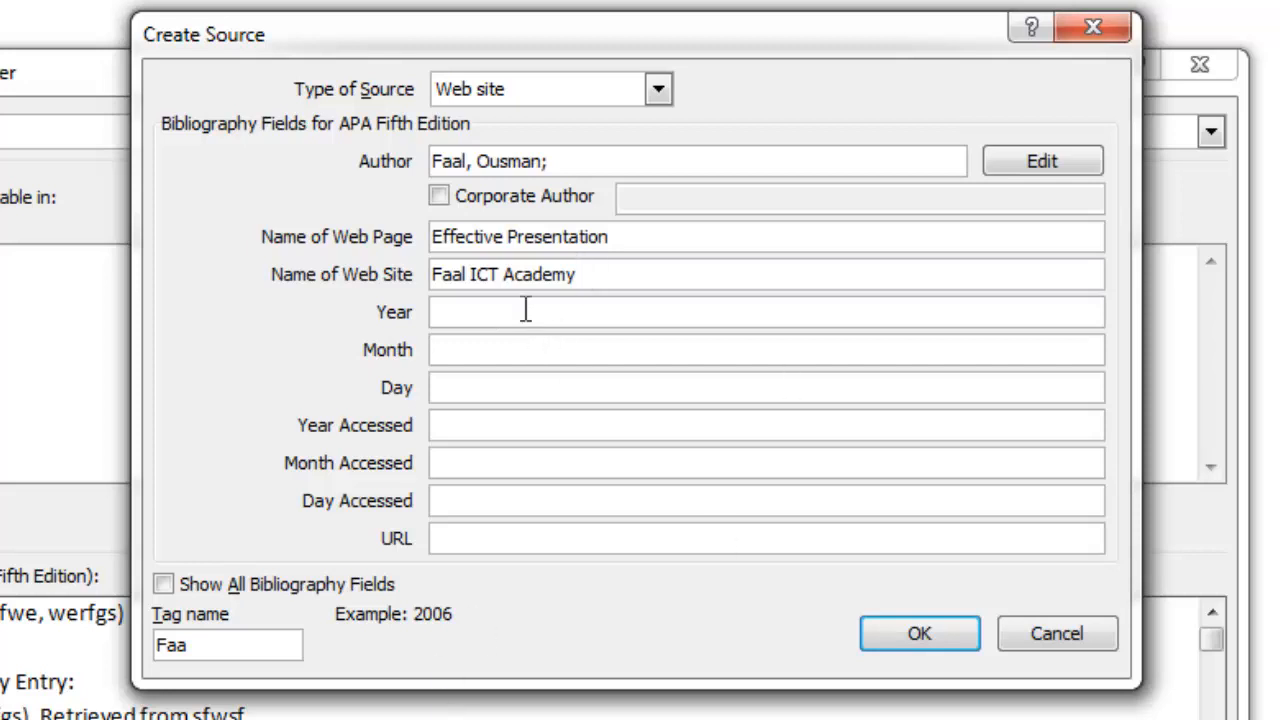
type("2017")
left_click(477, 352)
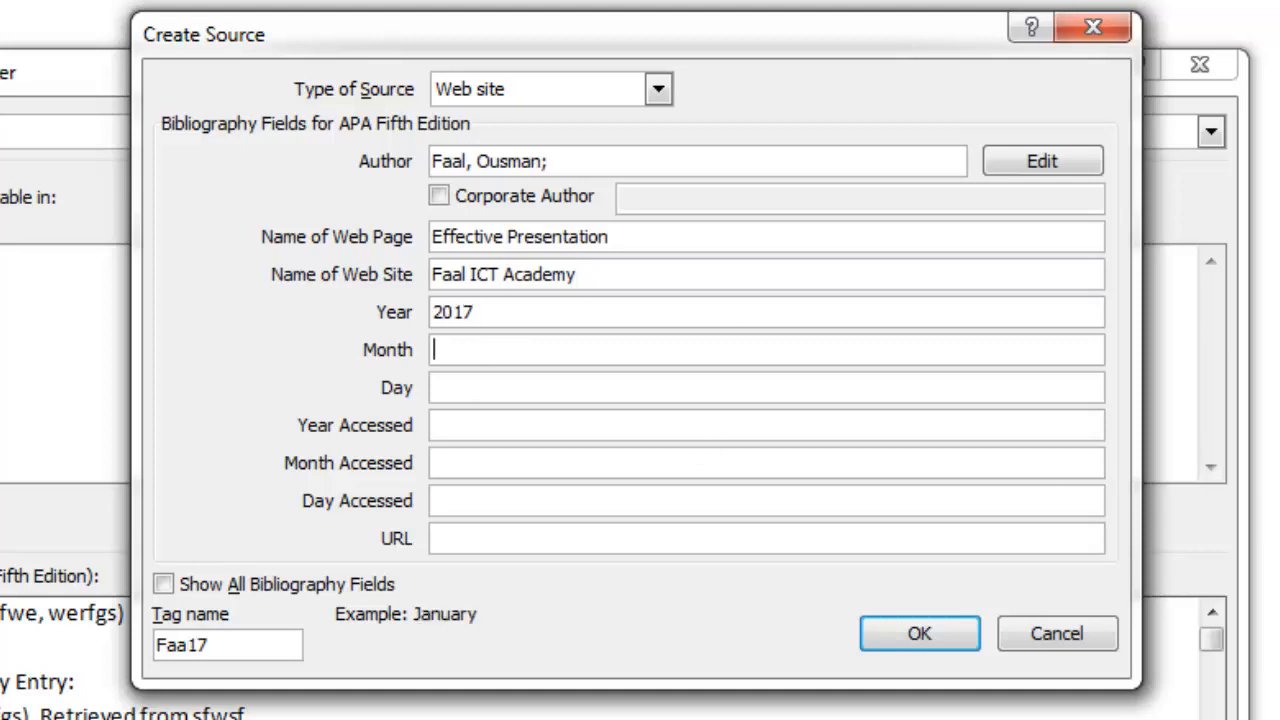
type("April")
left_click(457, 388)
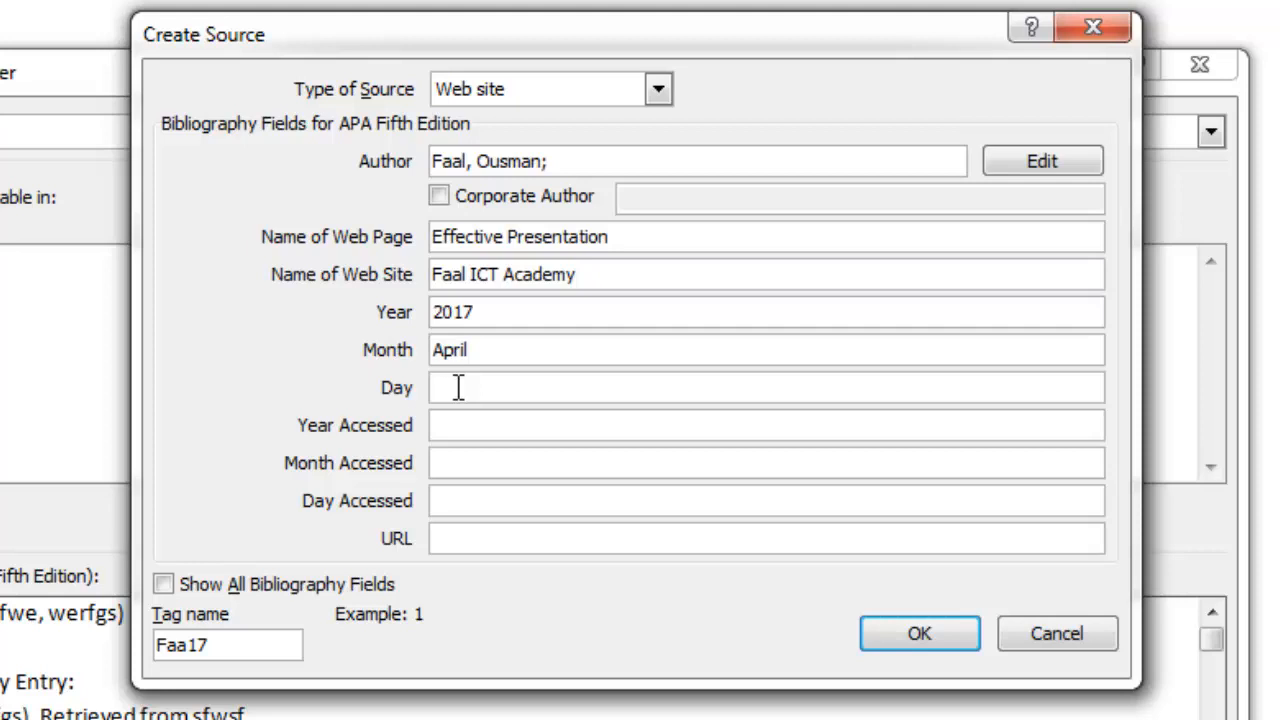
type("23")
Enter the access date as year 2019, month May, day 2.
left_click(465, 426)
type("2019")
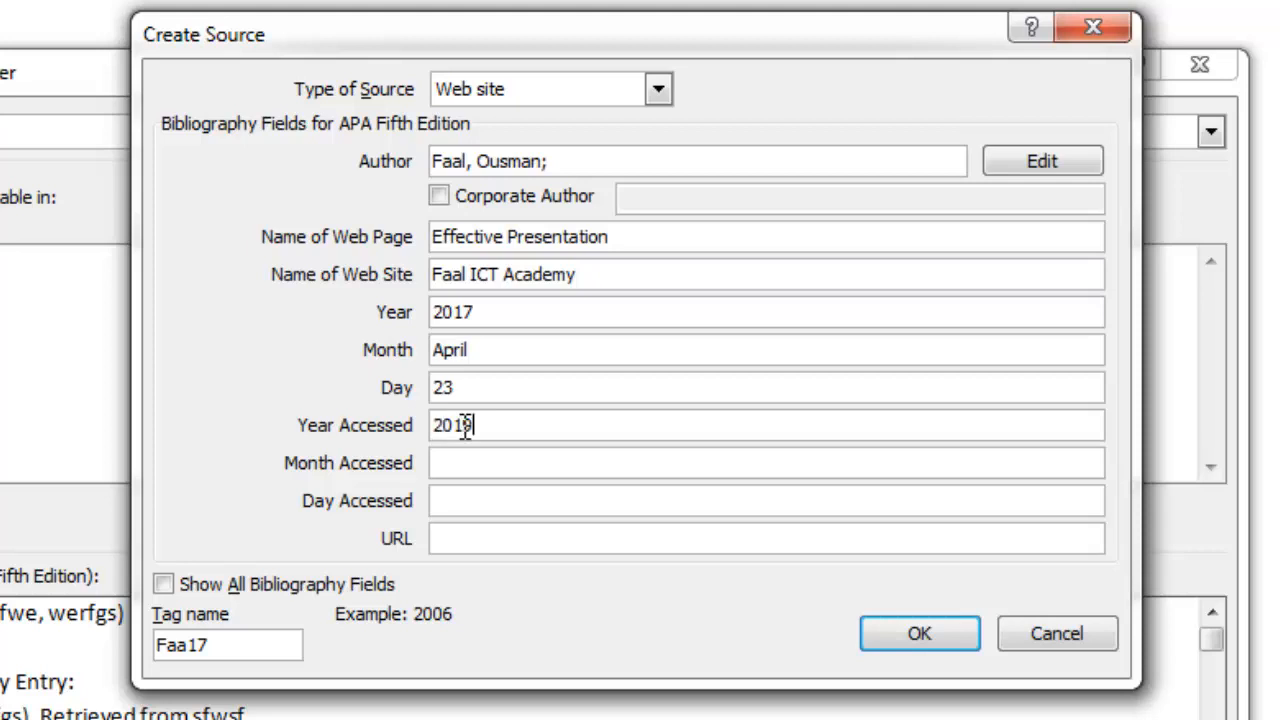
left_click(484, 462)
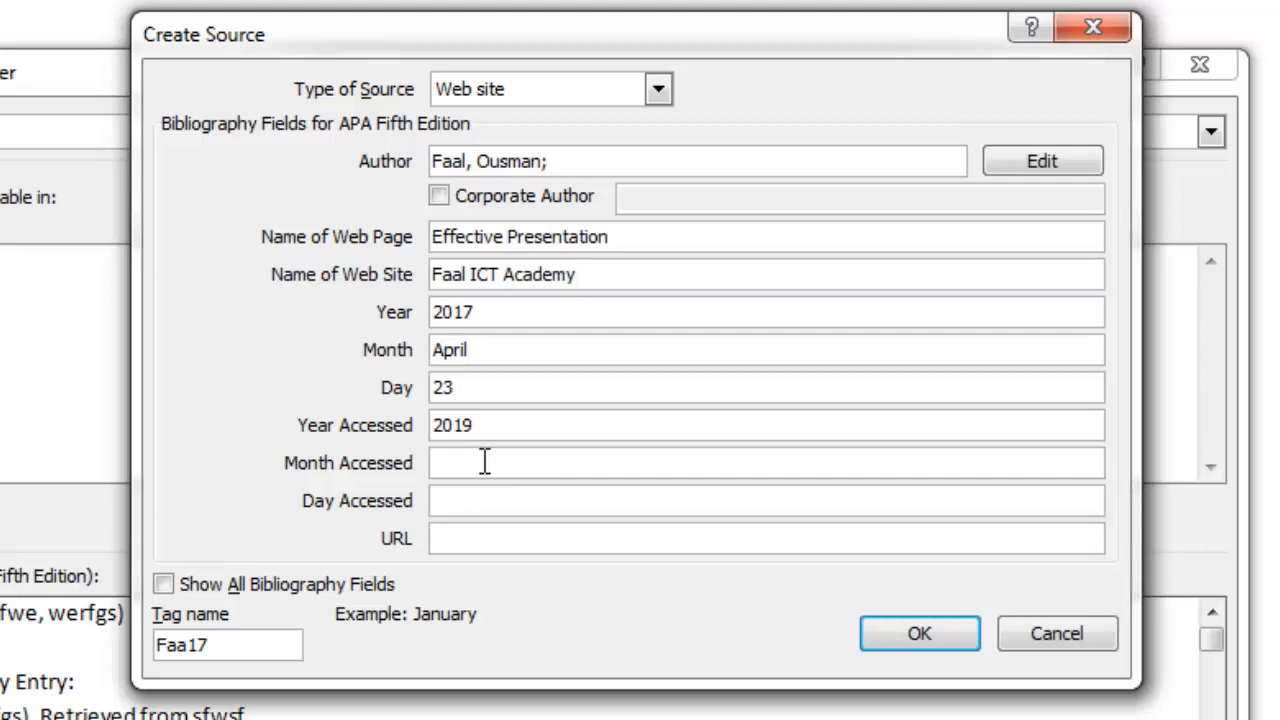
type("May")
left_click(515, 500)
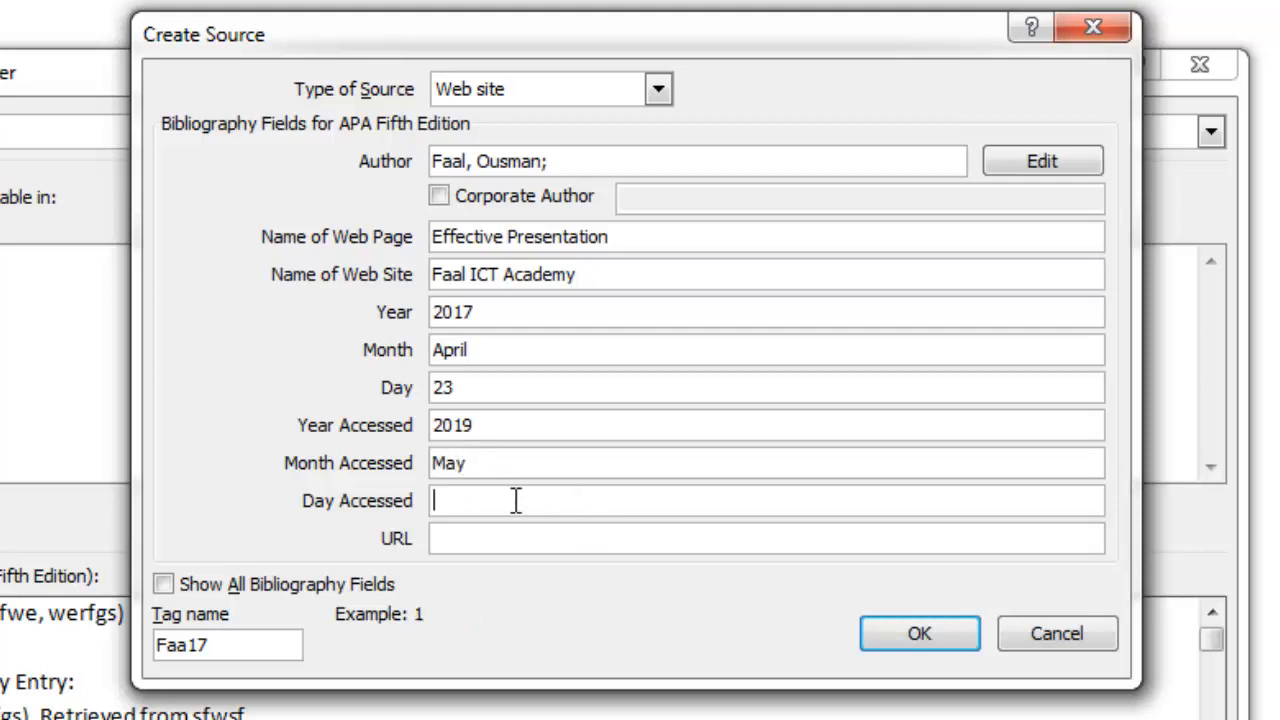
type("2")
left_click(486, 540)
type("www.faalictacademy.com/effective-presentation")
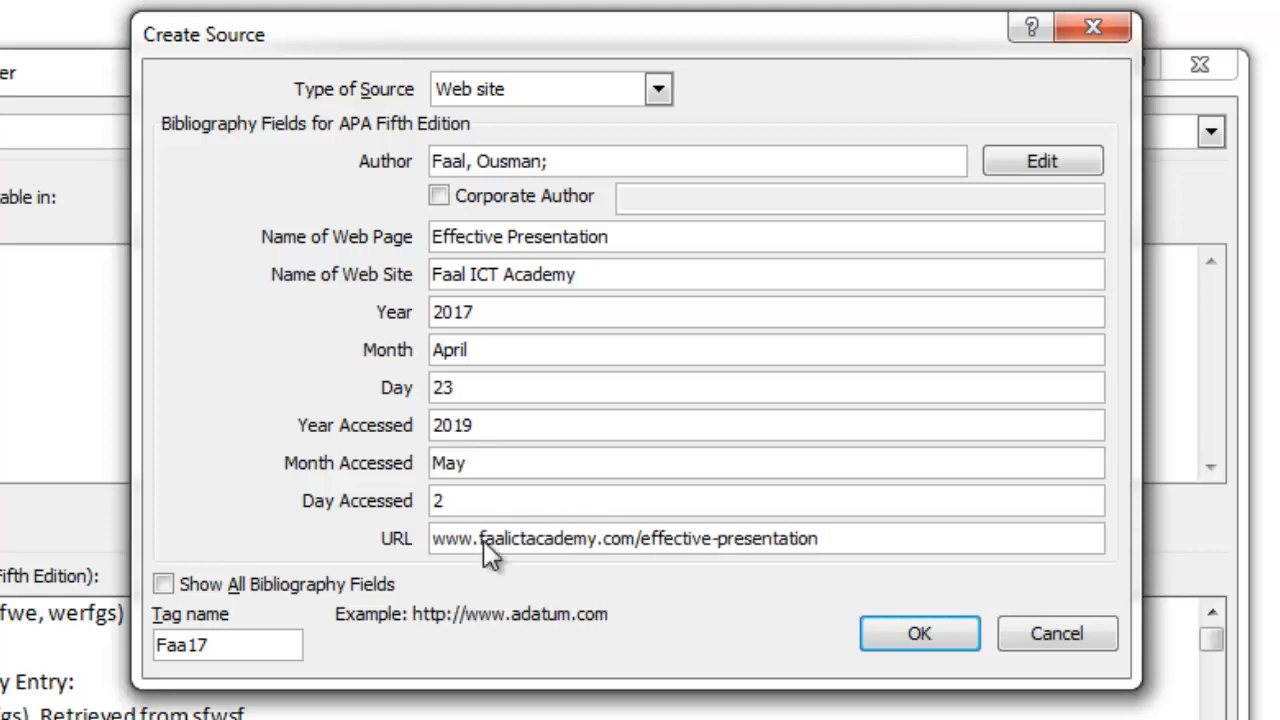
left_click_drag(875, 545, 380, 514)
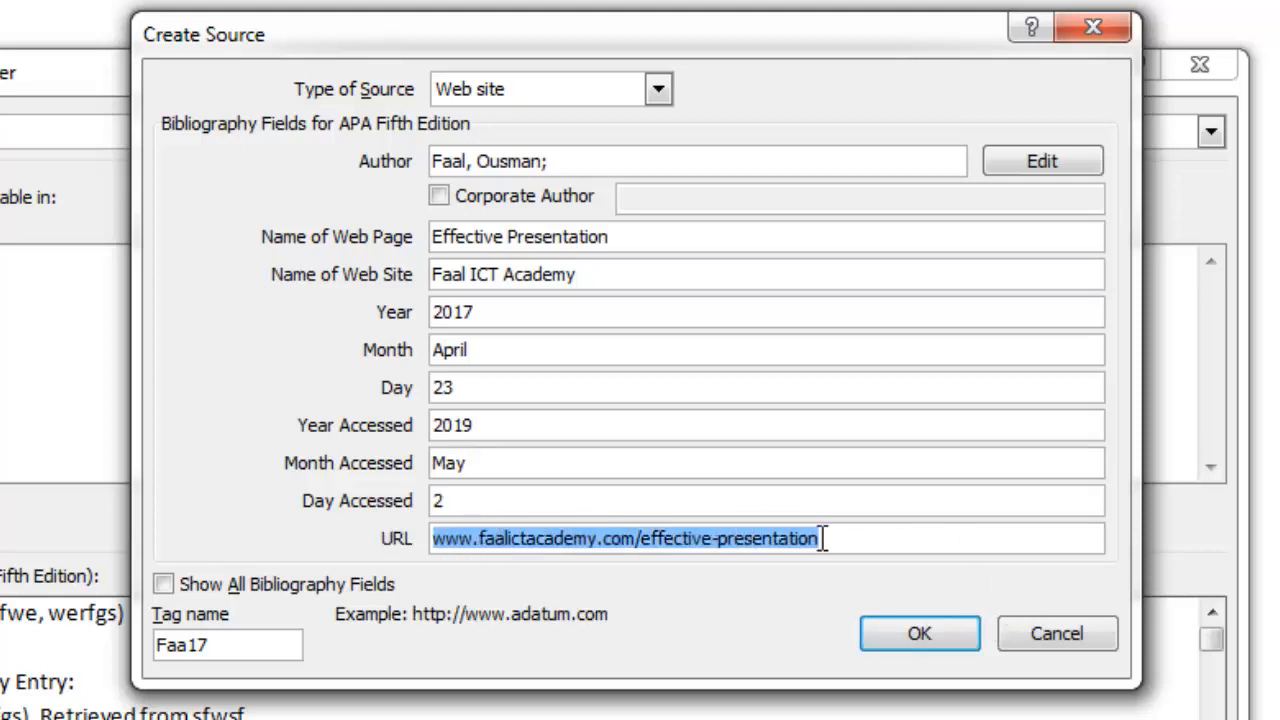
Confirm and save the new web site source.
left_click_drag(849, 540, 336, 545)
left_click(947, 637)
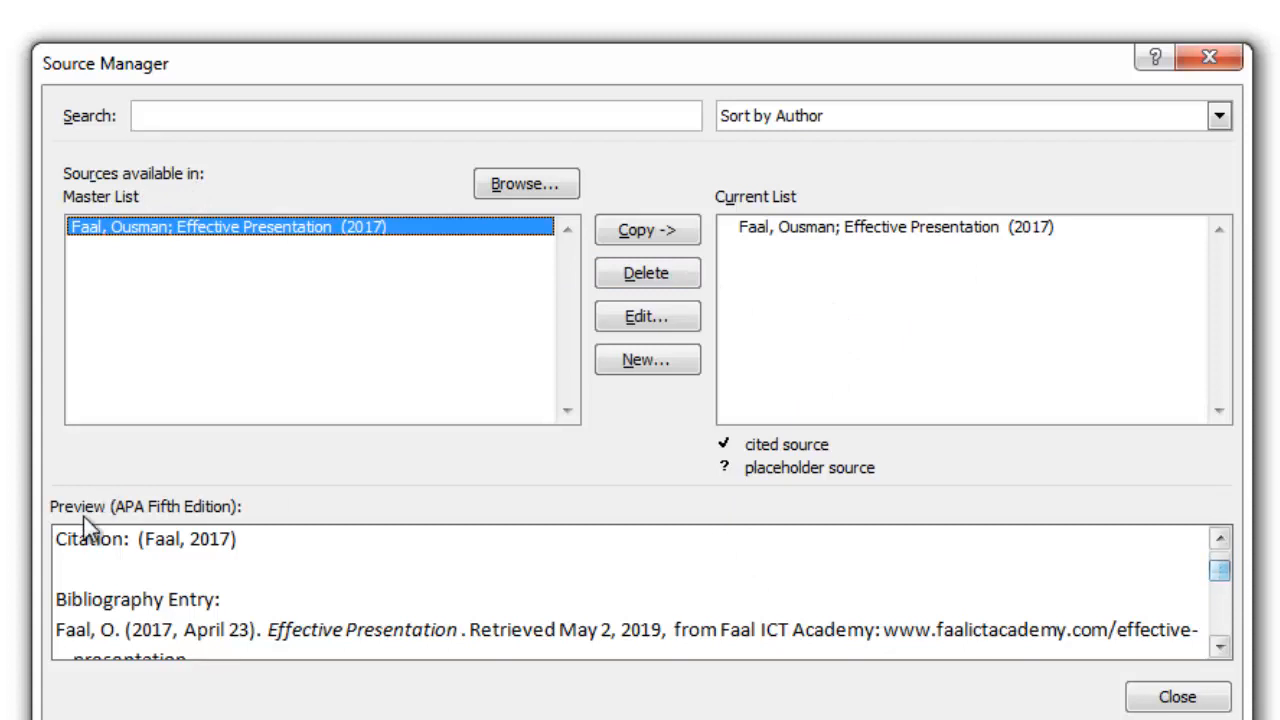
Review the source's citation and bibliography entry preview, then close the Source Manager.
left_click(1219, 646)
left_click(1219, 646)
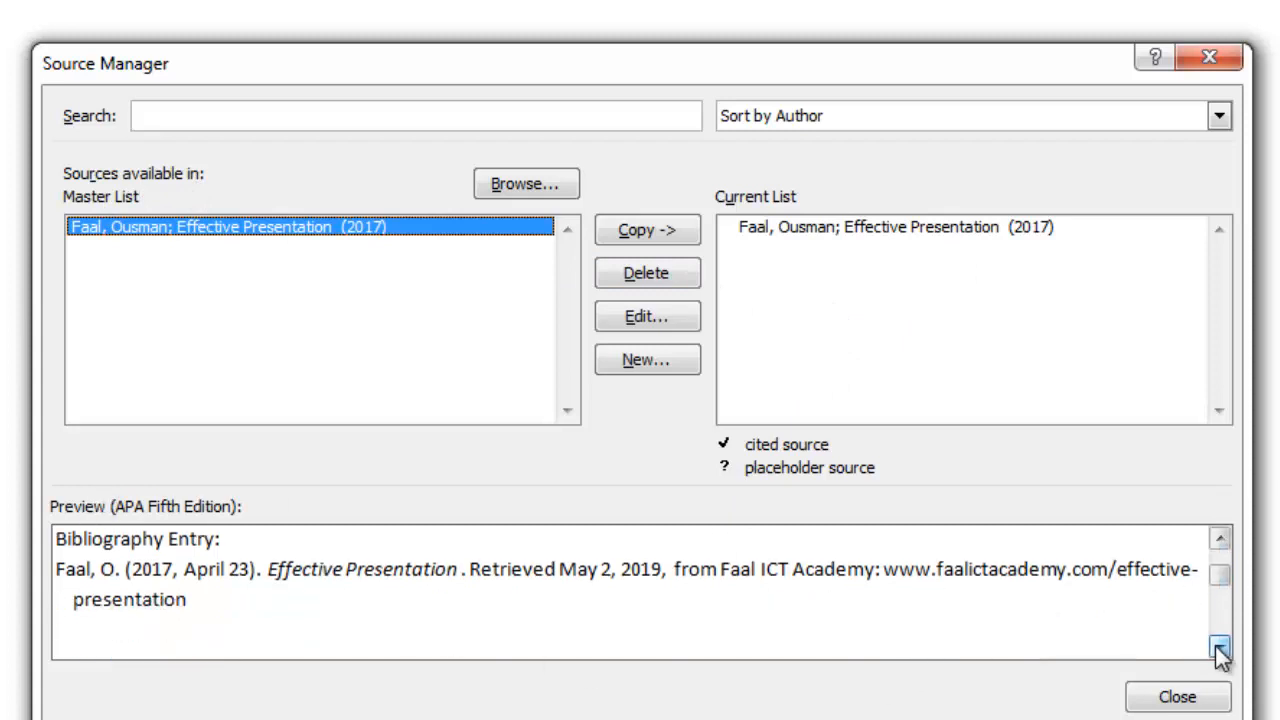
left_click(1219, 646)
left_click(1219, 646)
left_click(1221, 539)
left_click(1221, 539)
left_click(1221, 539)
left_click(1221, 539)
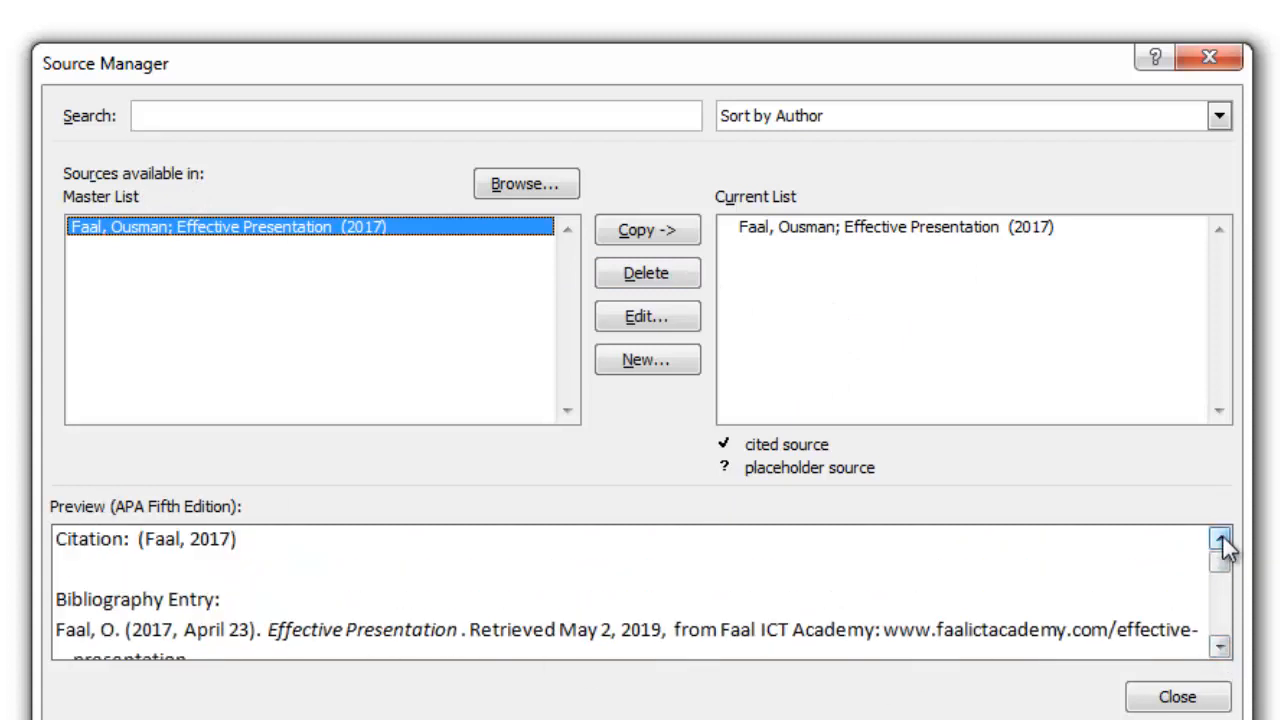
left_click(1219, 646)
left_click(1219, 646)
left_click(1219, 646)
left_click(1219, 646)
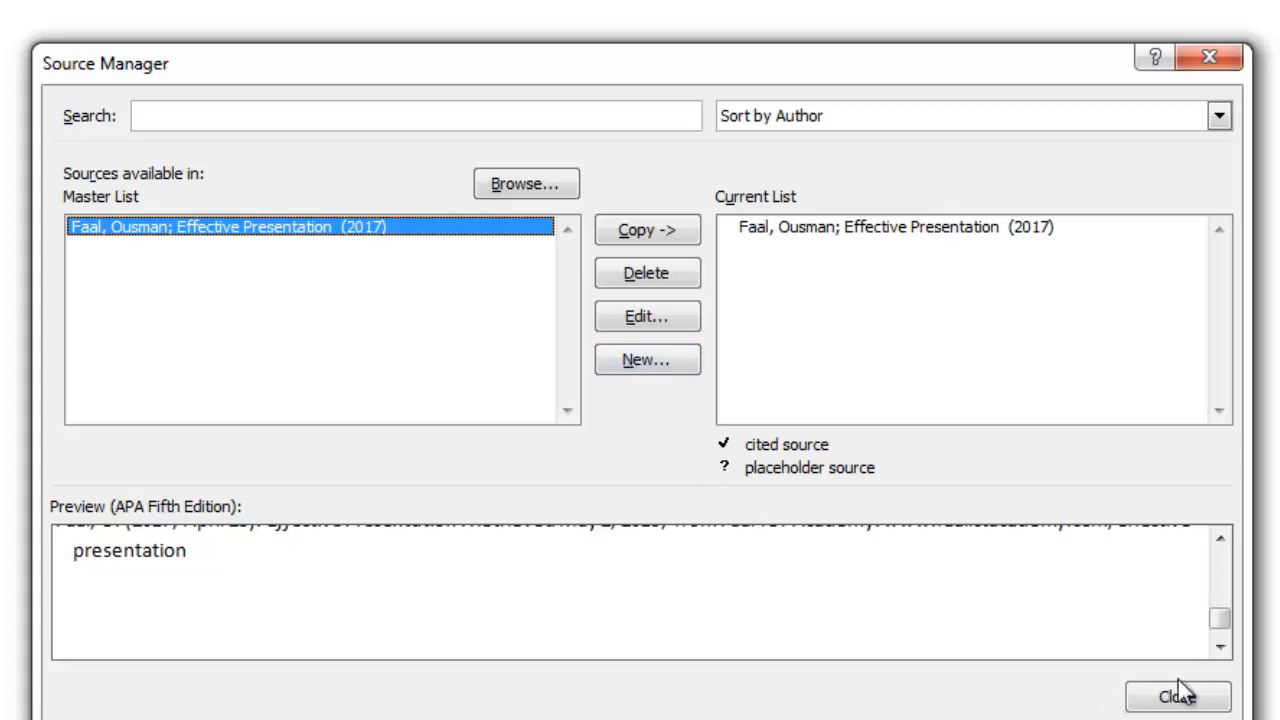
left_click_drag(1221, 618, 1231, 526)
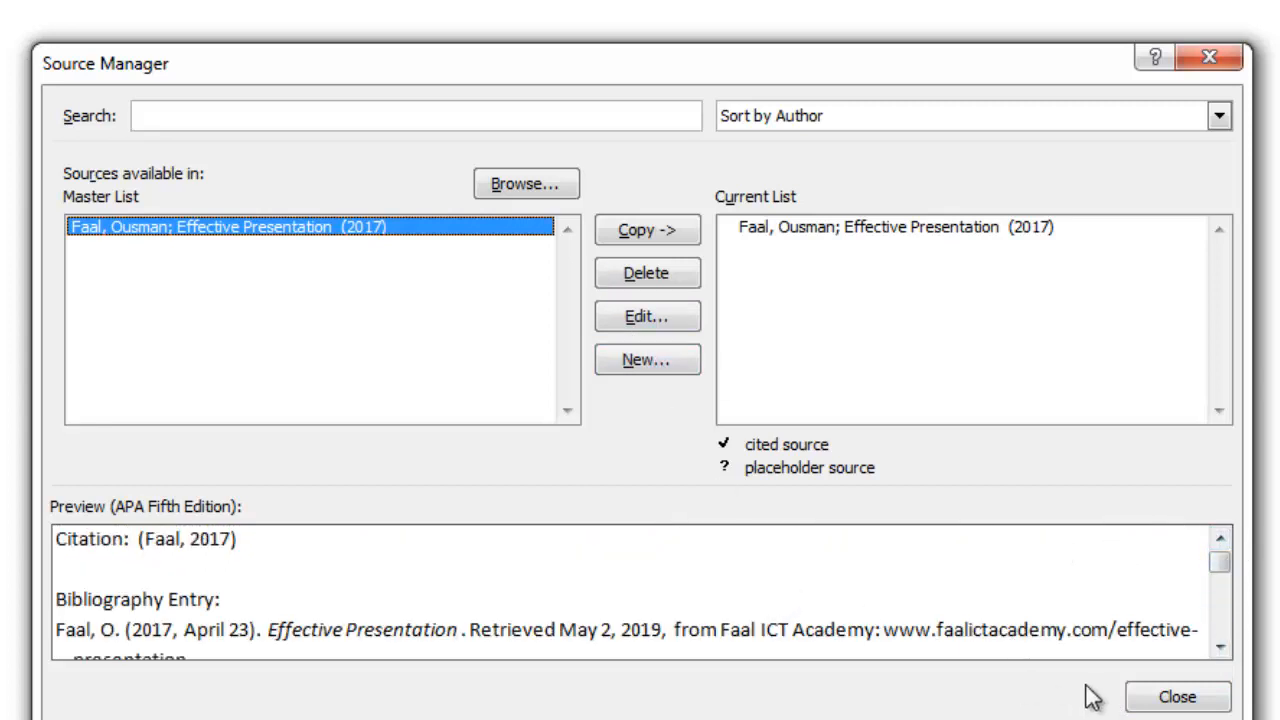
left_click(1165, 696)
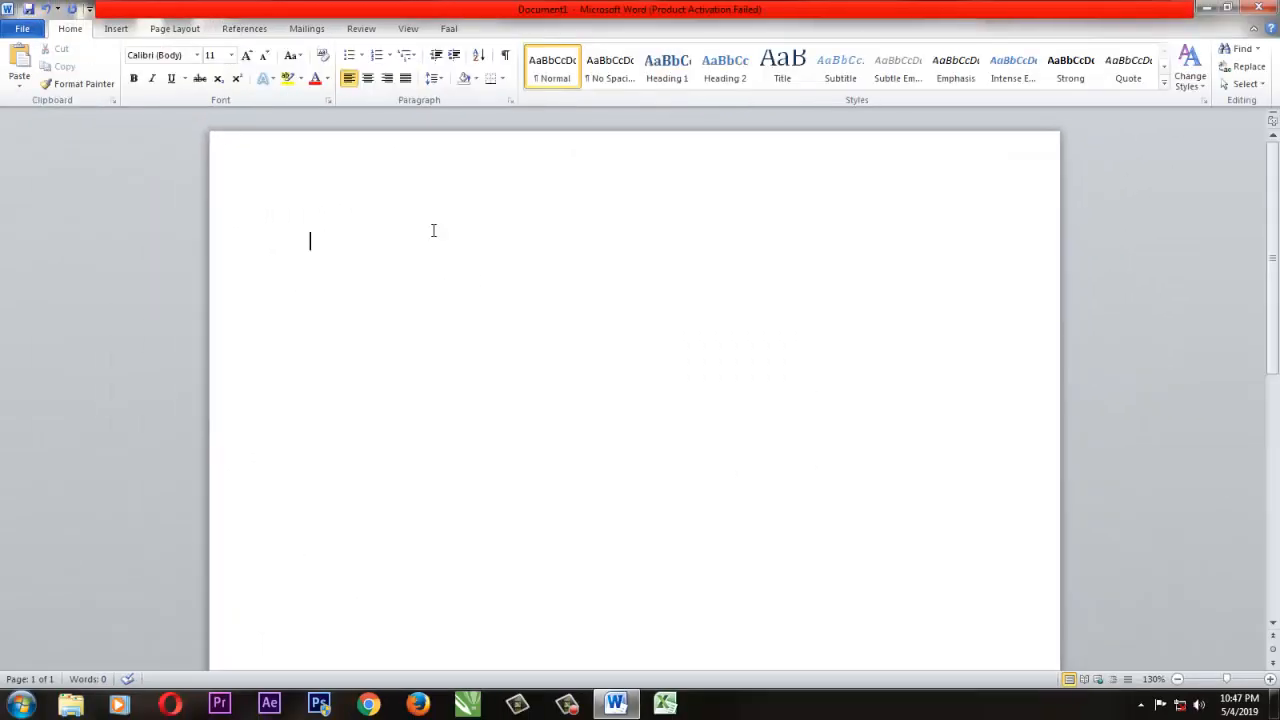
Generate five paragraphs of sample text in the document with =rand(5).
type("=rand(5)")
key("Return")
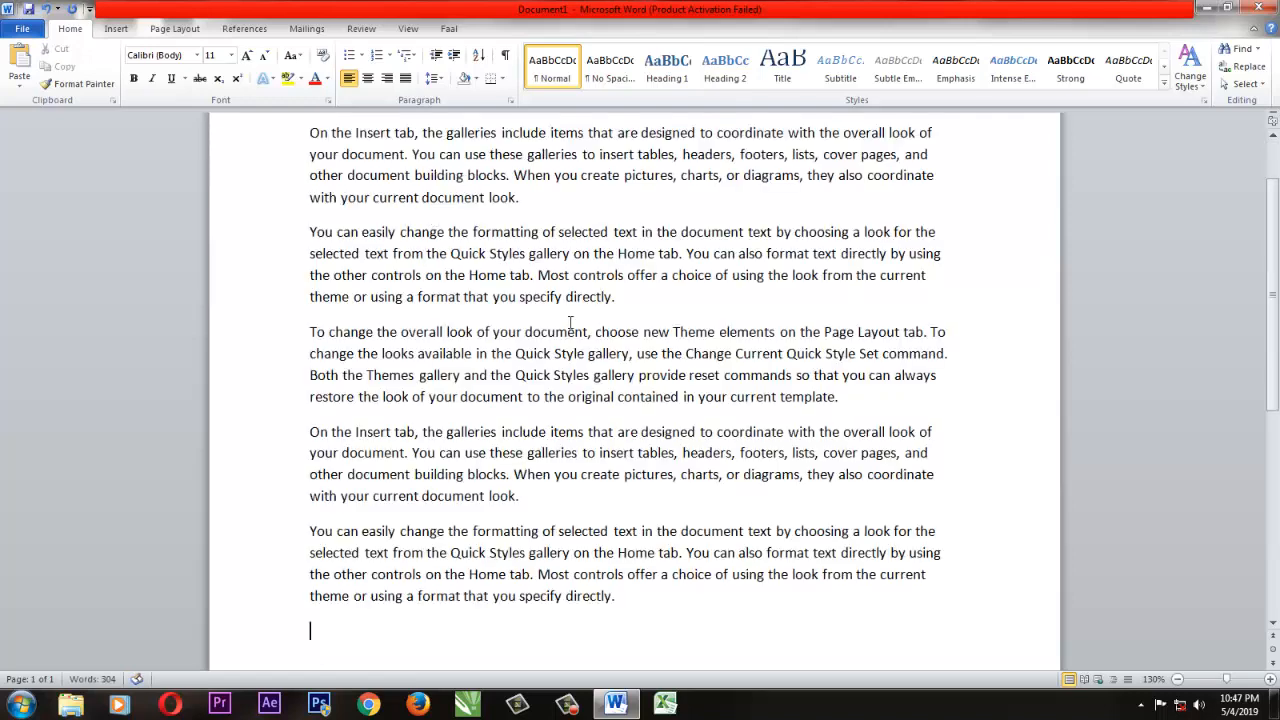
Insert a page break after the sample text to start a new page.
scroll(806, 305, "down", 8)
scroll(800, 295, "up", 8)
scroll(800, 292, "down", 8)
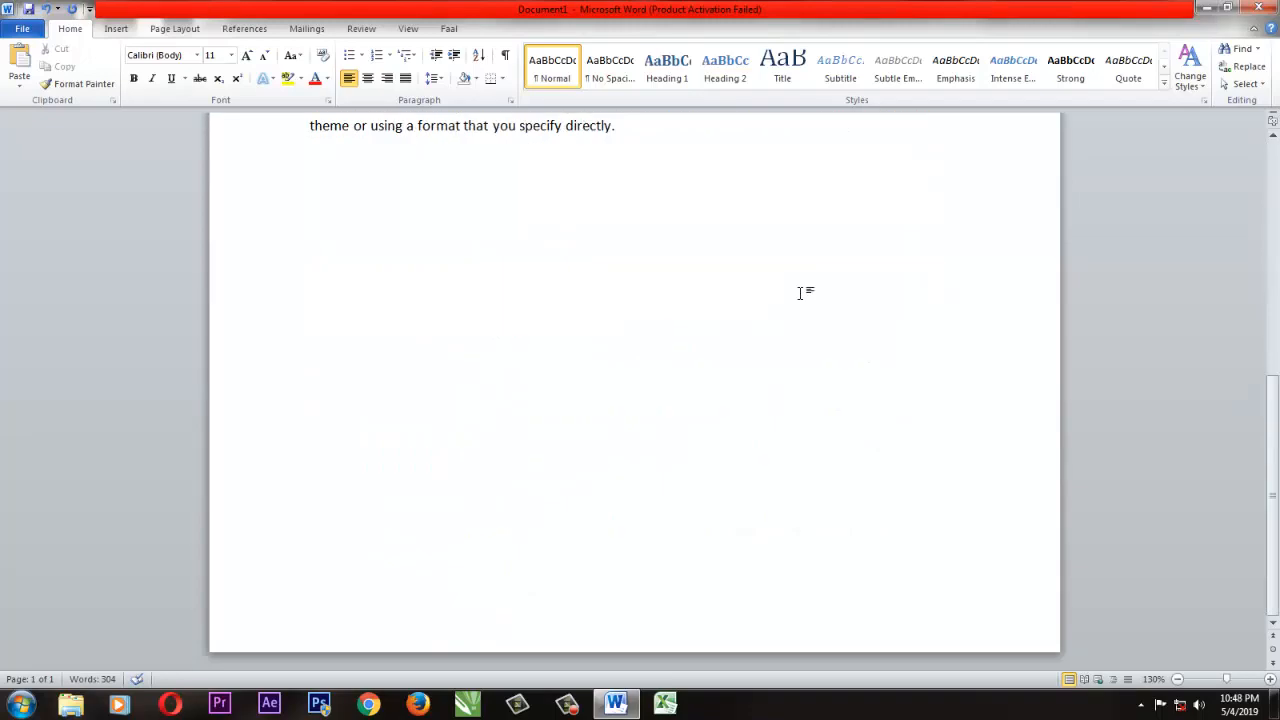
scroll(1011, 454, "up", 6)
scroll(1014, 445, "down", 6)
scroll(1014, 436, "up", 4)
scroll(1014, 434, "down", 4)
scroll(1021, 435, "up", 3)
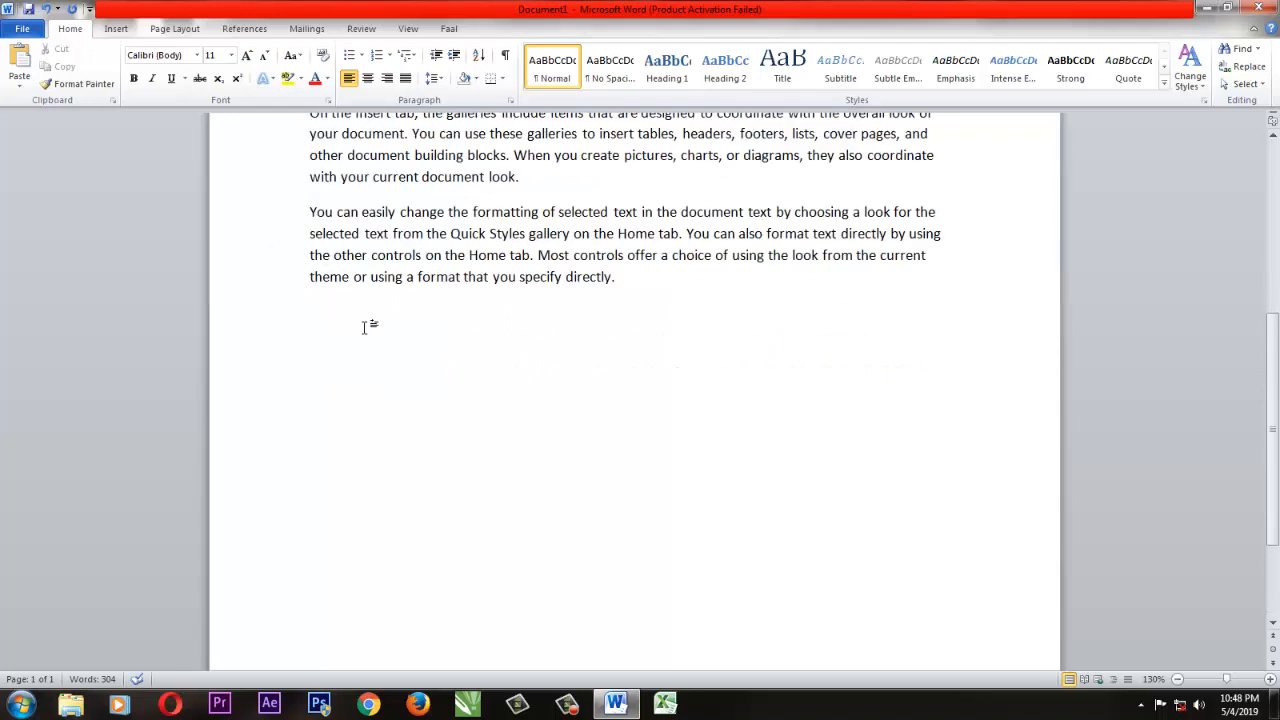
key("ctrl+Return")
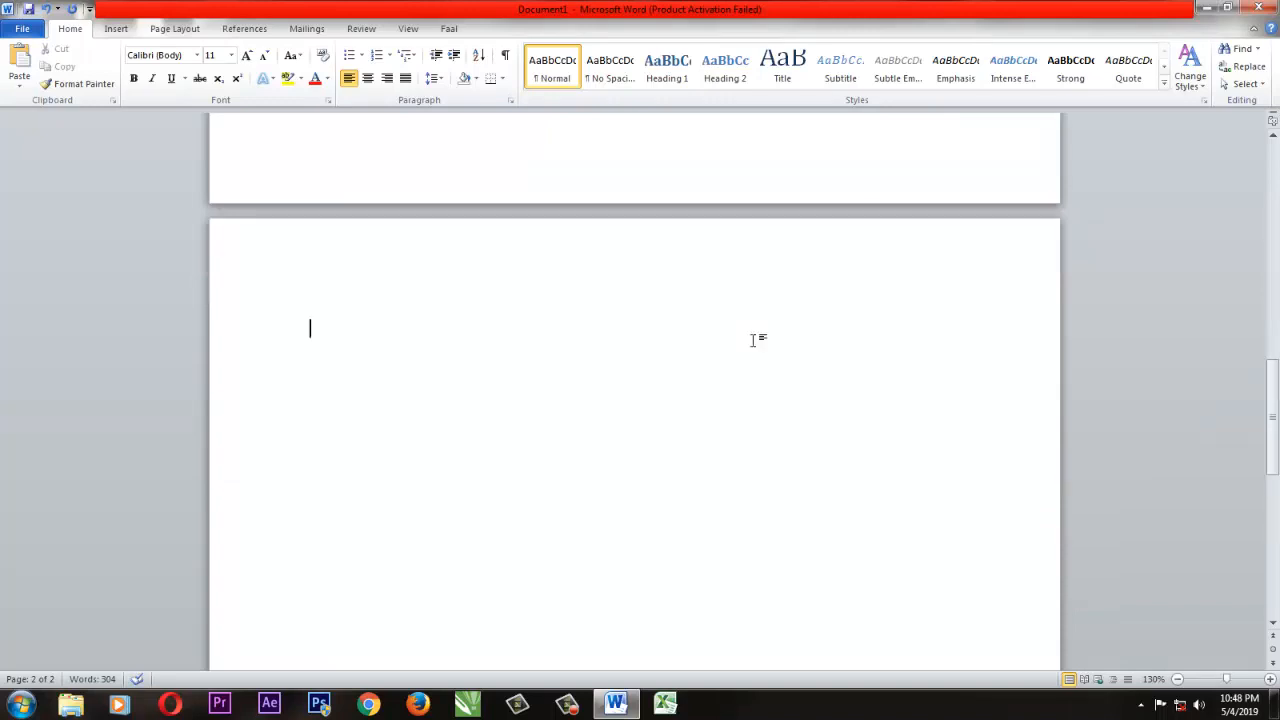
Insert the built-in Bibliography on the new page.
left_click(258, 38)
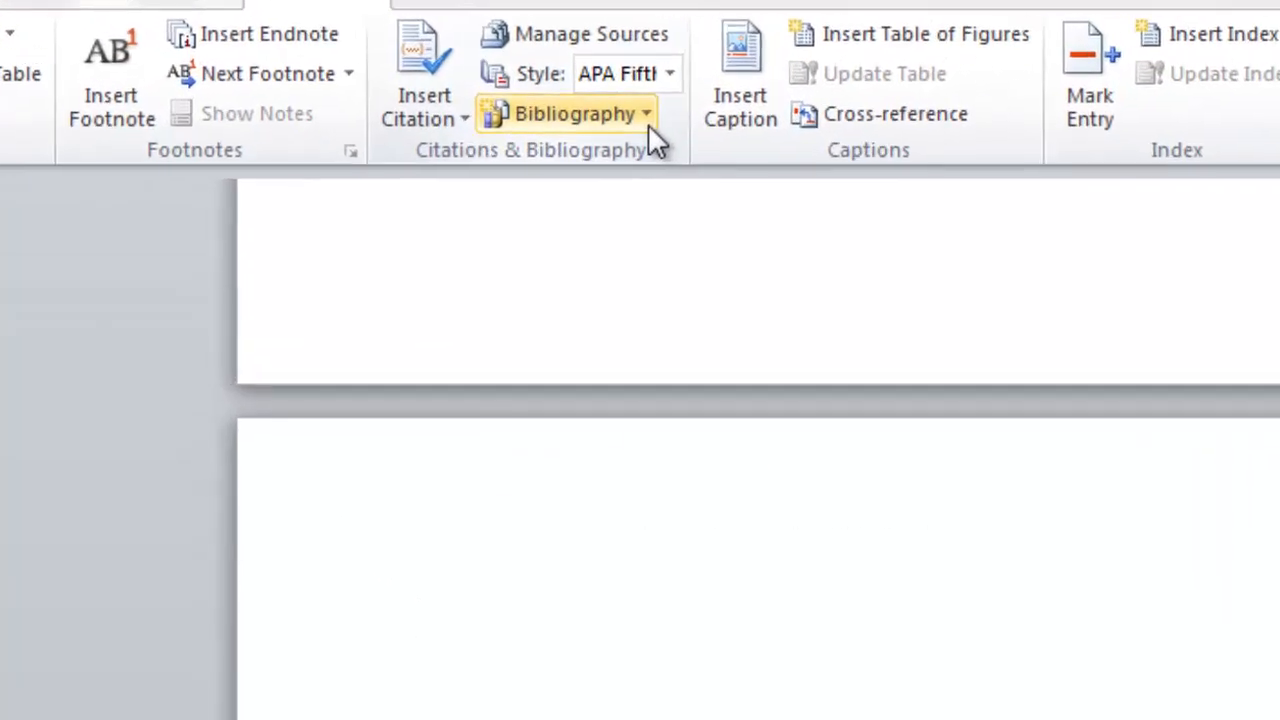
left_click(648, 125)
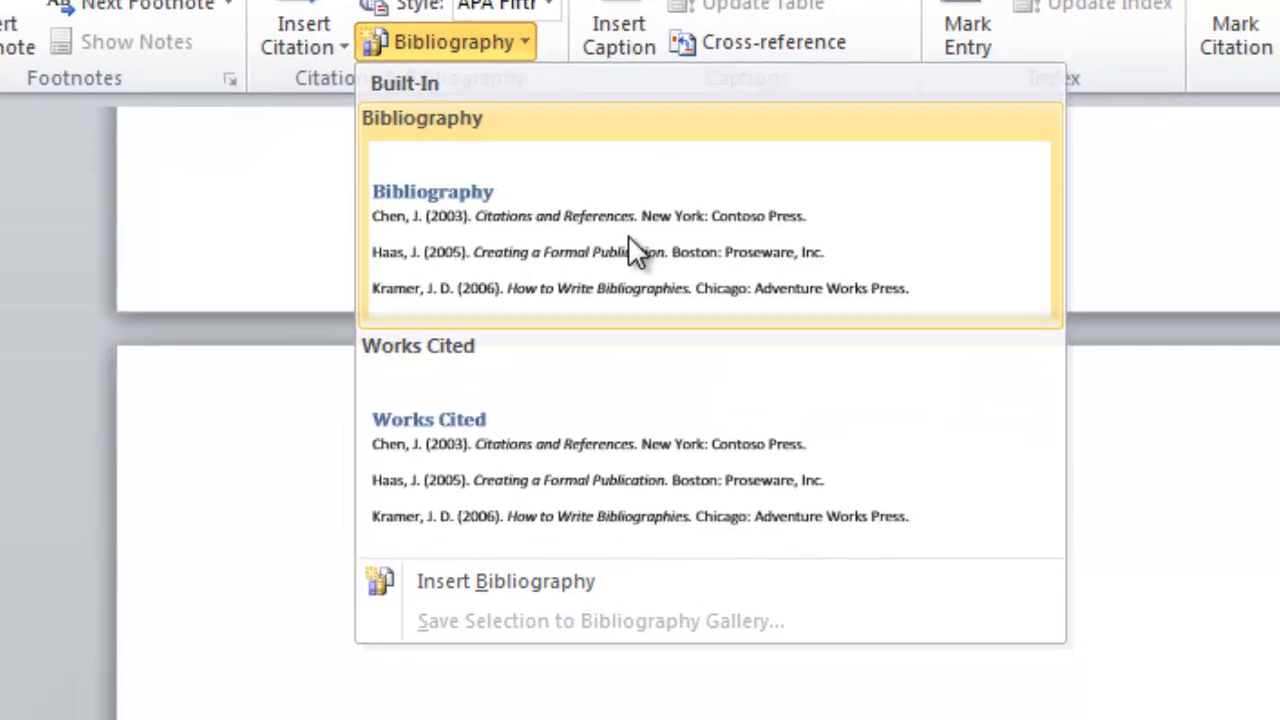
left_click(772, 320)
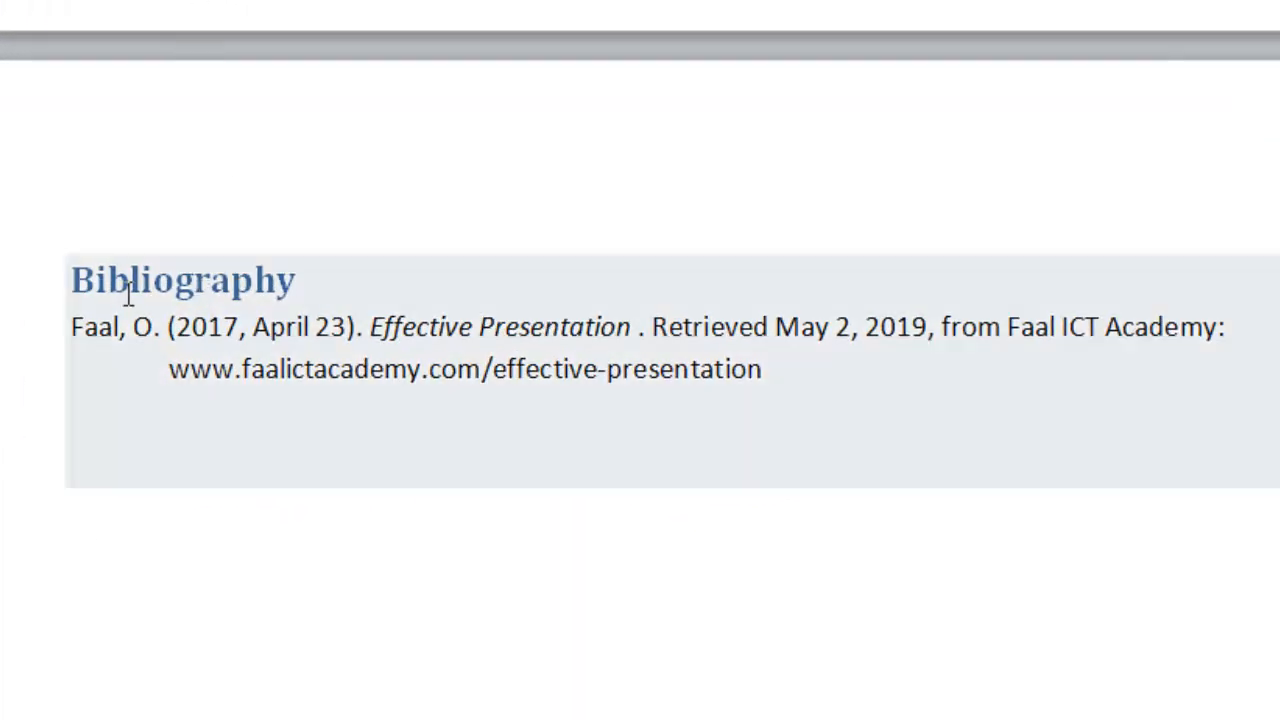
Examine each part of the inserted bibliography entry, from author and date through title, retrieval date, site and URL.
left_click(645, 328)
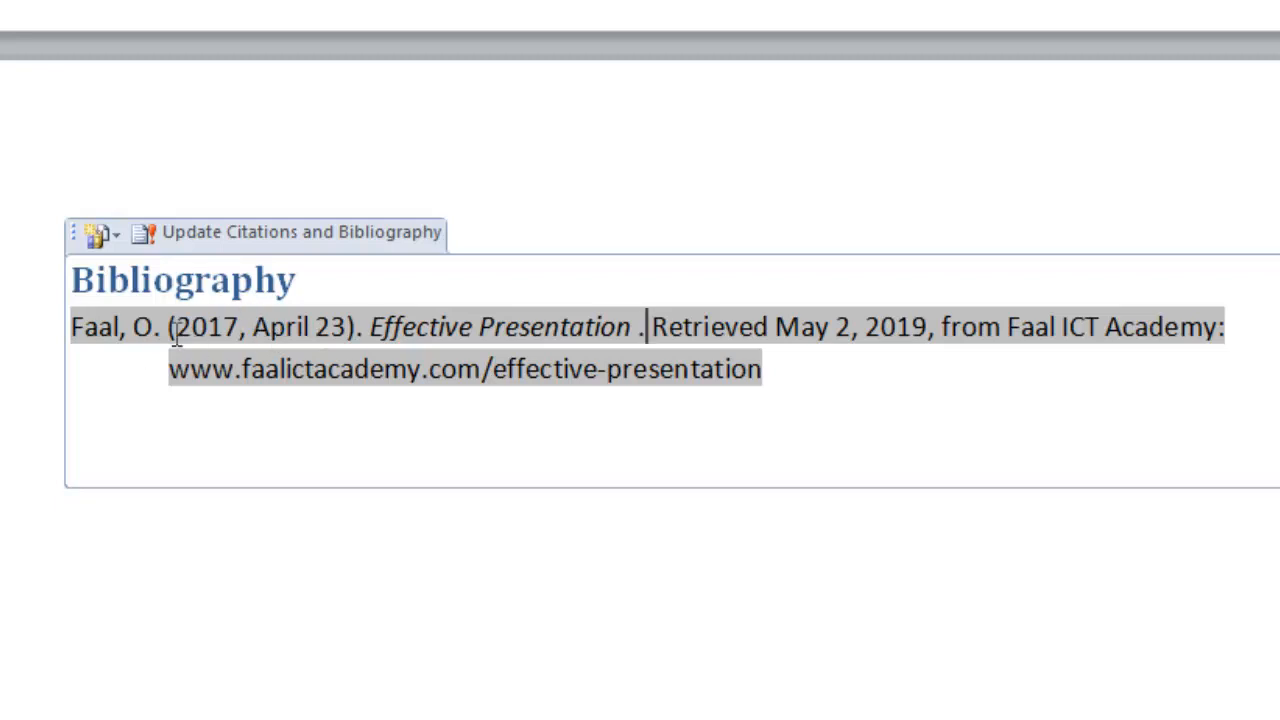
left_click_drag(113, 326, 71, 326)
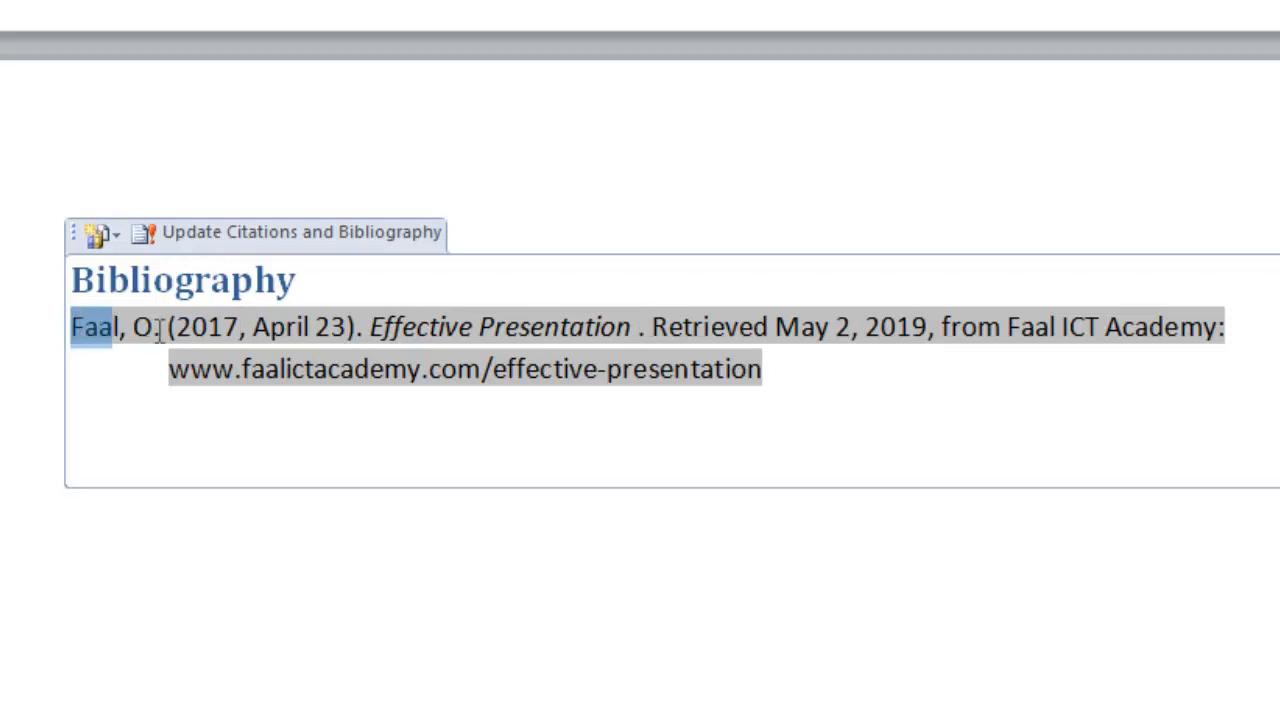
left_click(150, 326)
double_click(143, 326)
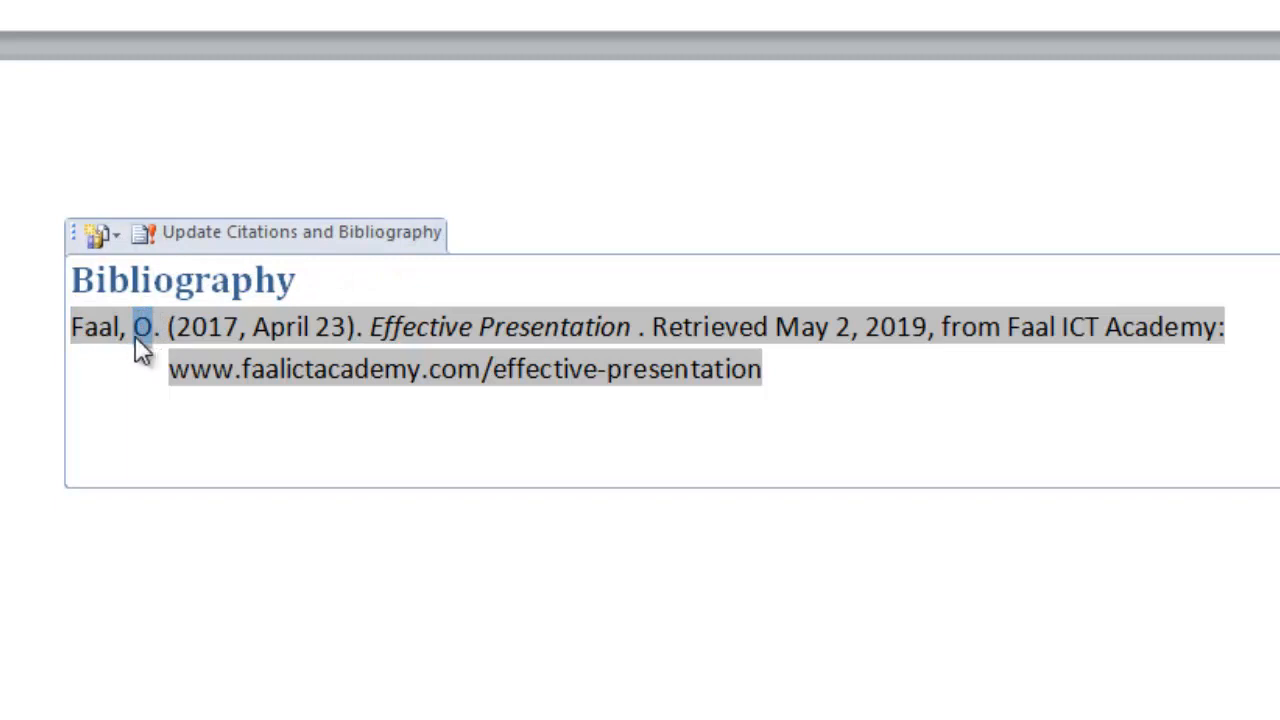
left_click(84, 328)
left_click_drag(177, 327, 772, 326)
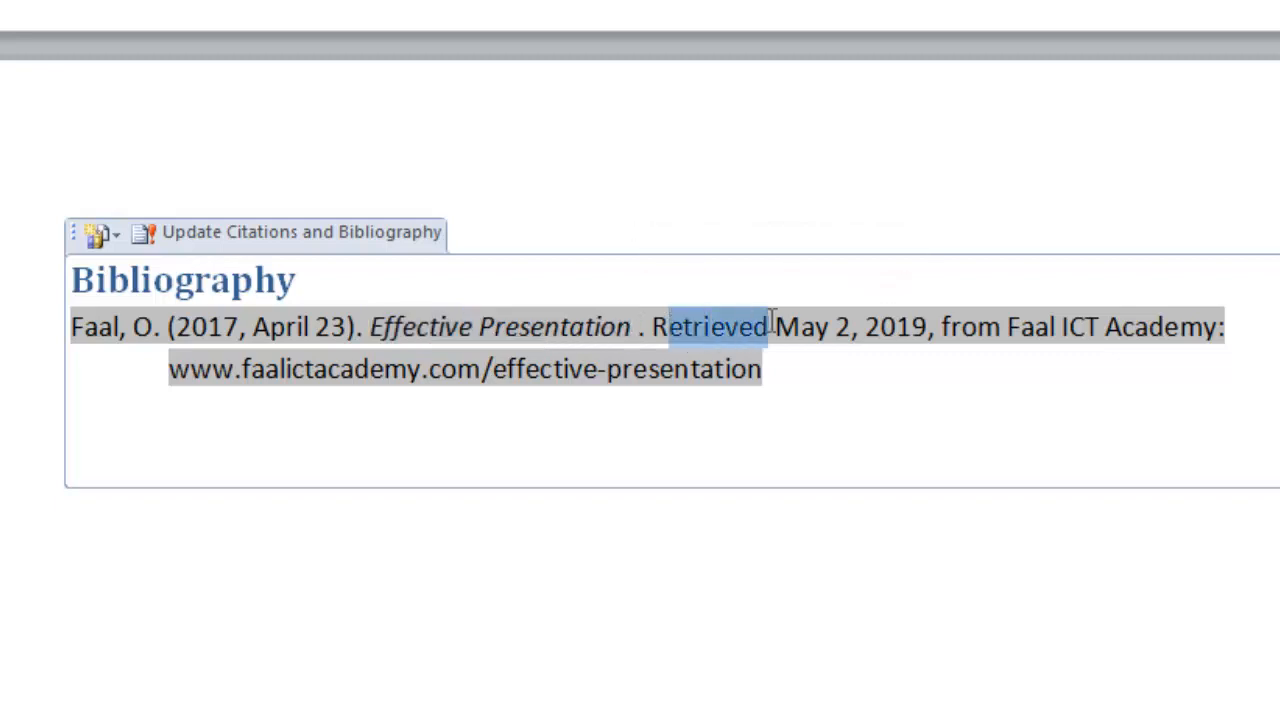
left_click(799, 326)
left_click_drag(932, 326, 774, 327)
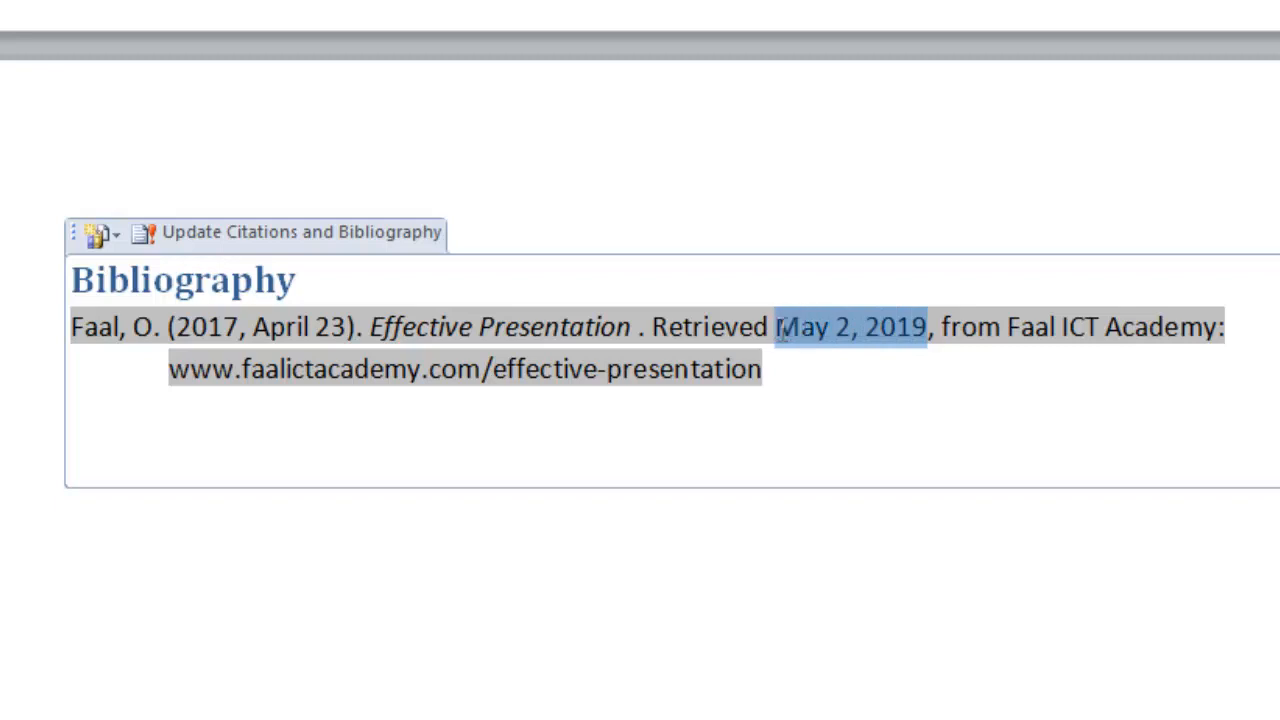
left_click(974, 323)
left_click_drag(952, 325, 1279, 317)
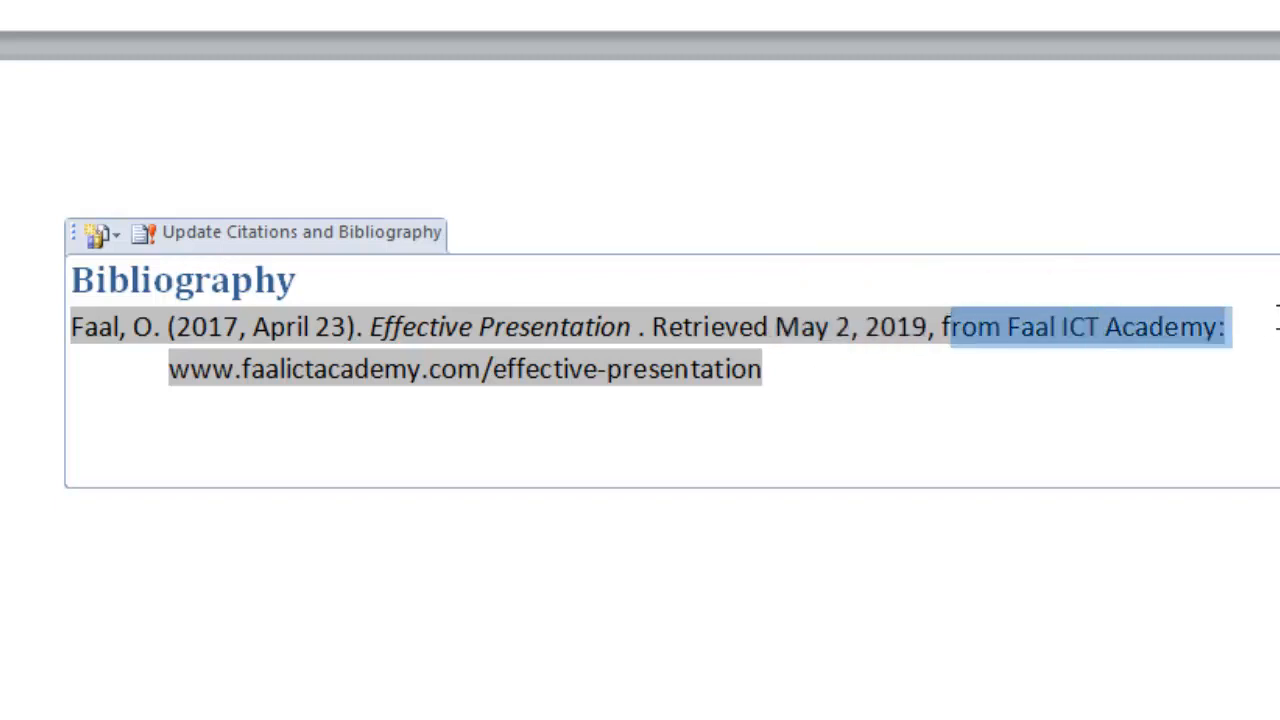
left_click(1118, 332)
left_click(172, 370)
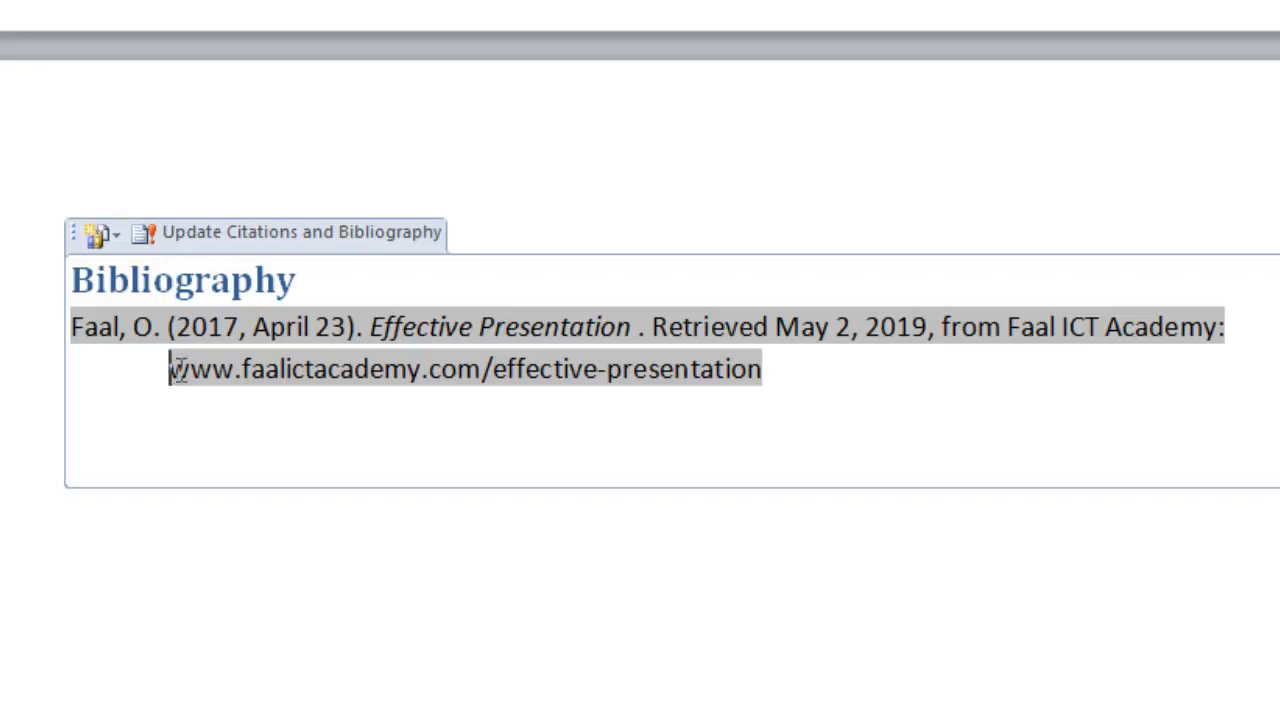
left_click_drag(172, 370, 786, 357)
left_click(727, 370)
scroll(101, 322, "down", 1)
left_click(184, 336)
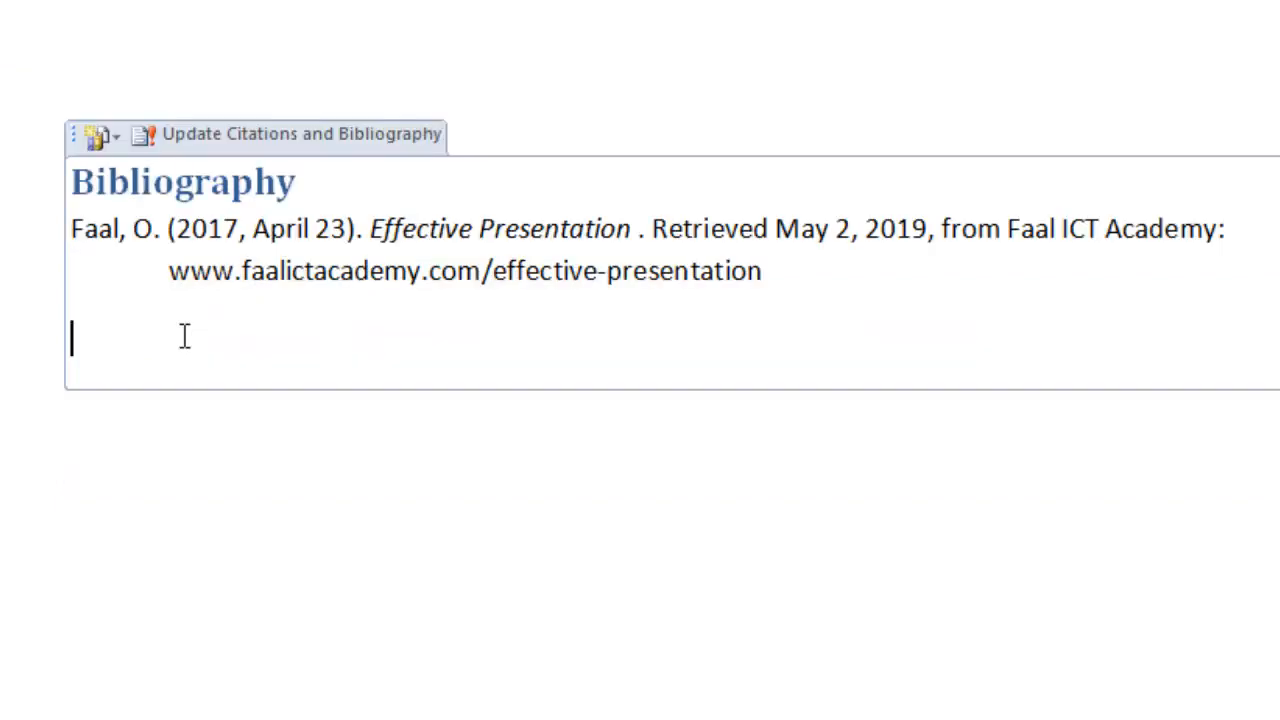
scroll(246, 343, "up", 2)
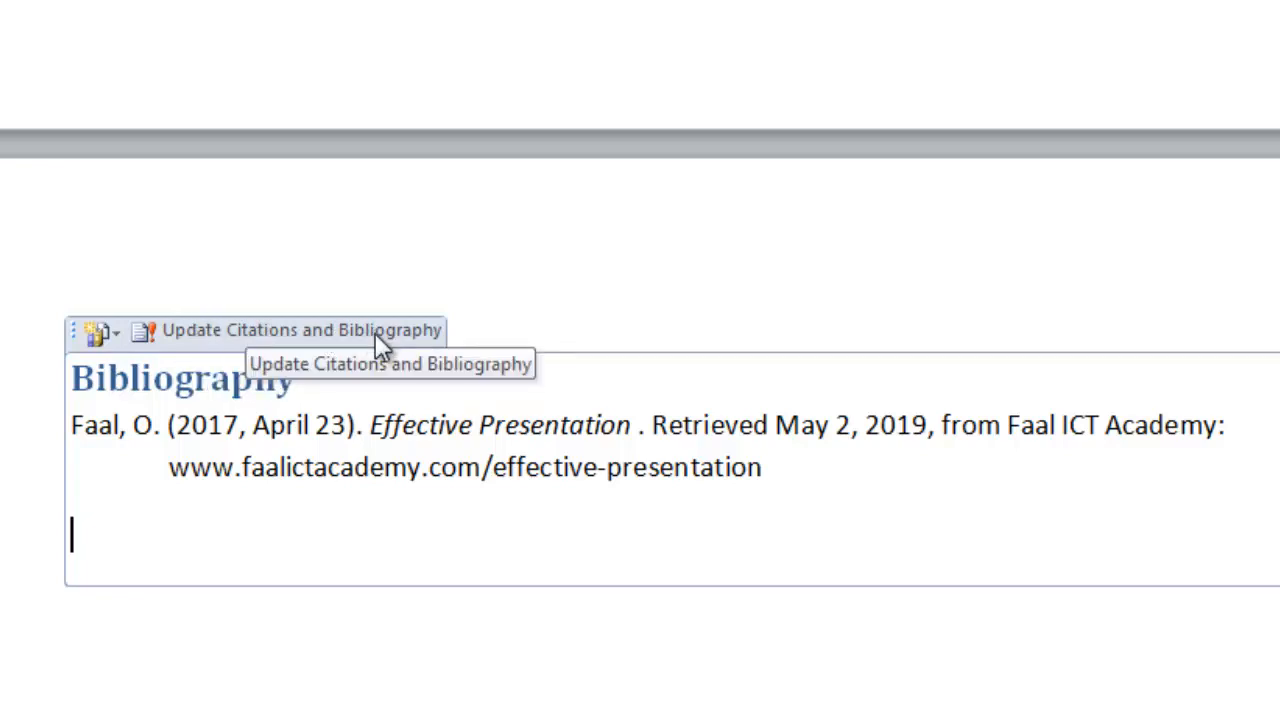
scroll(446, 551, "up", 2)
scroll(534, 646, "down", 2)
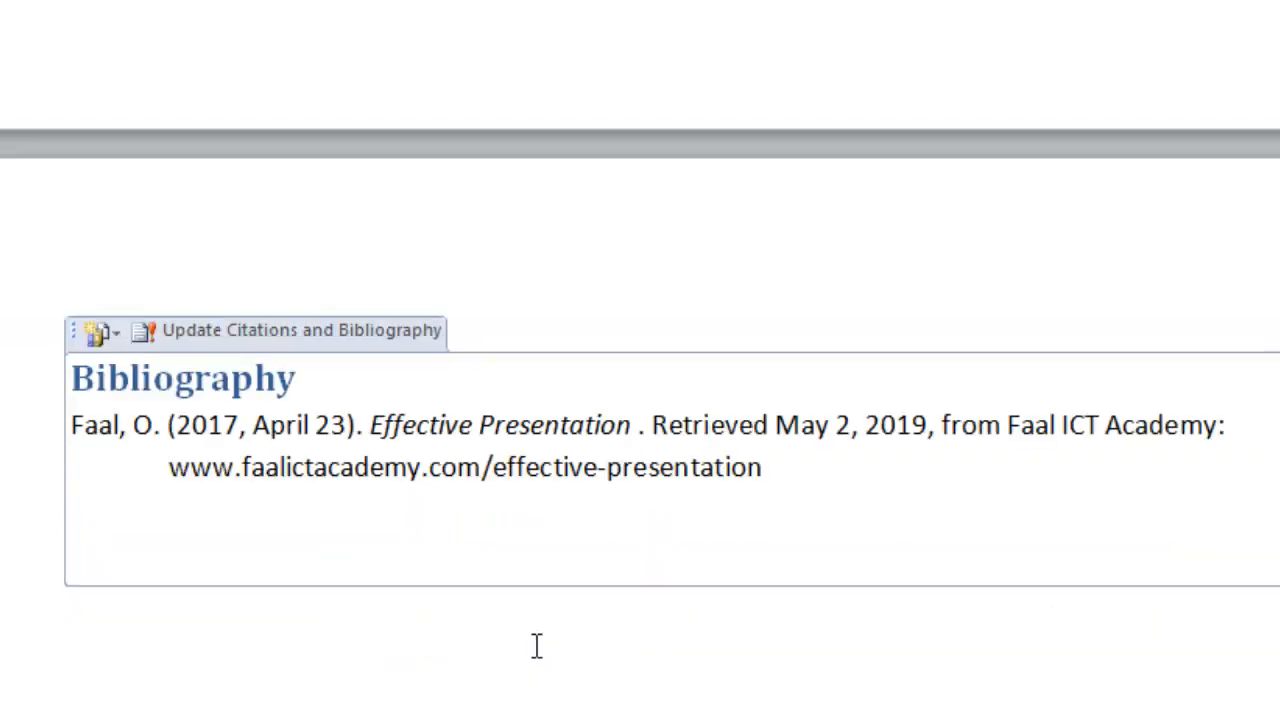